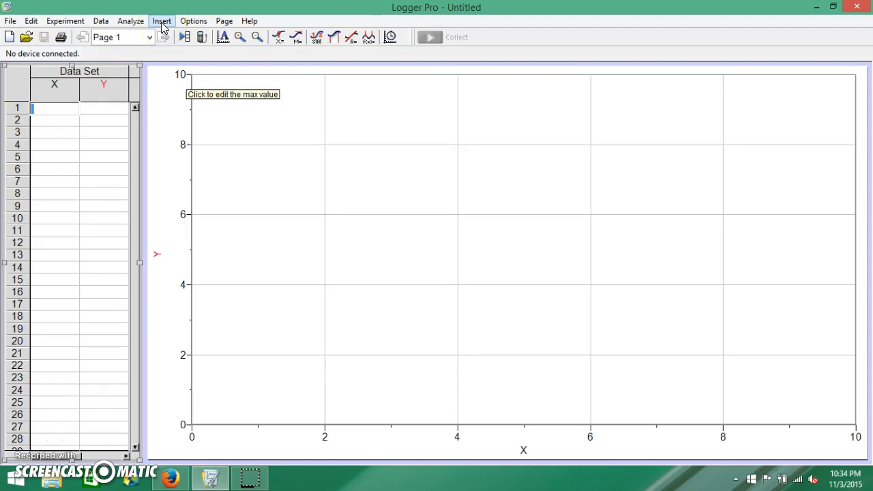
# Step: Insert the "Sky High" QuickTime movie from the USB DISK (F:) drive onto the page
pyautogui.click(153, 82)
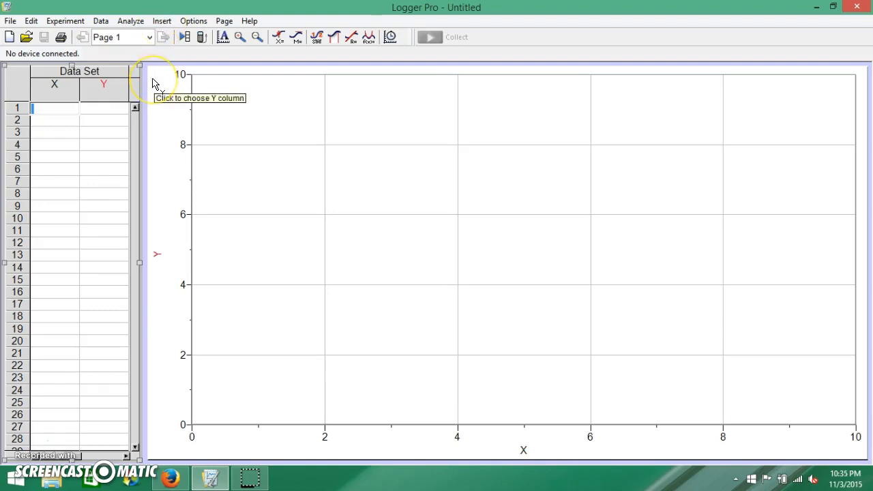
pyautogui.click(162, 23)
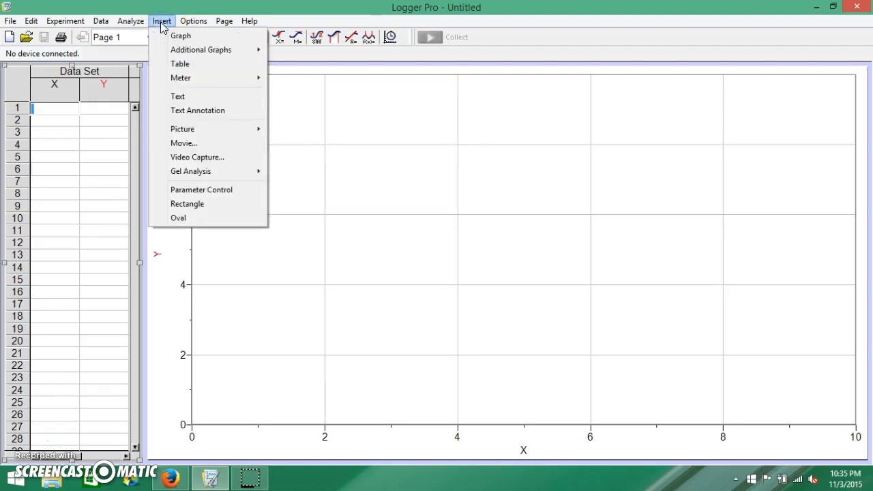
pyautogui.click(188, 146)
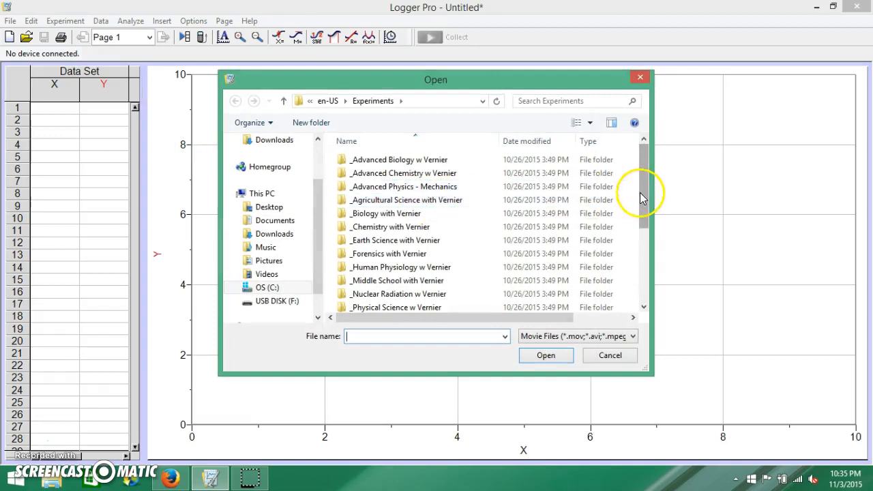
pyautogui.moveTo(647, 198); pyautogui.dragTo(647, 283)
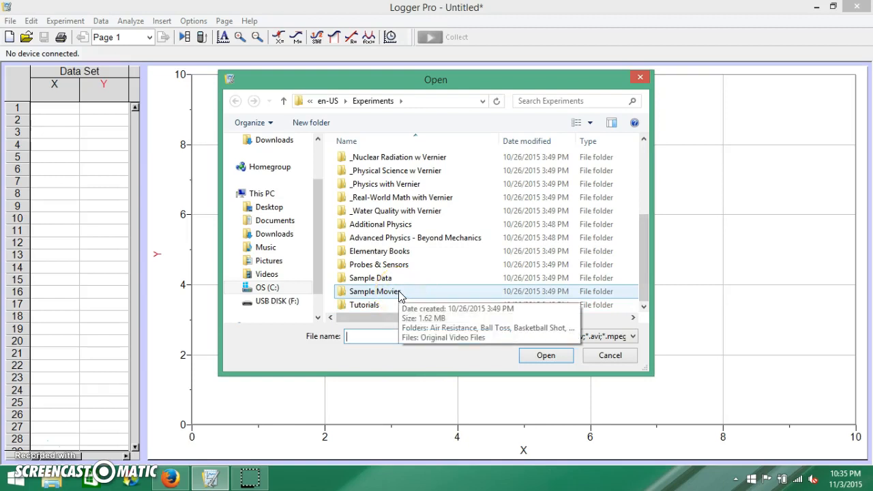
pyautogui.click(292, 304)
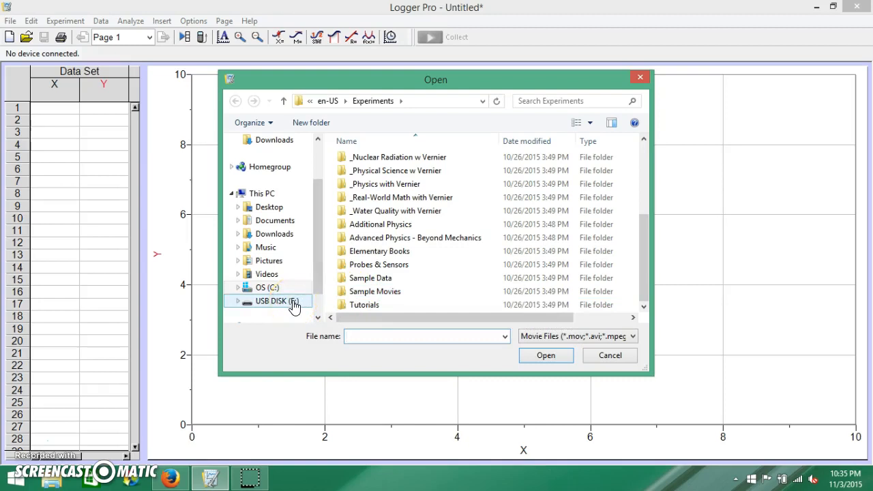
pyautogui.click(293, 304)
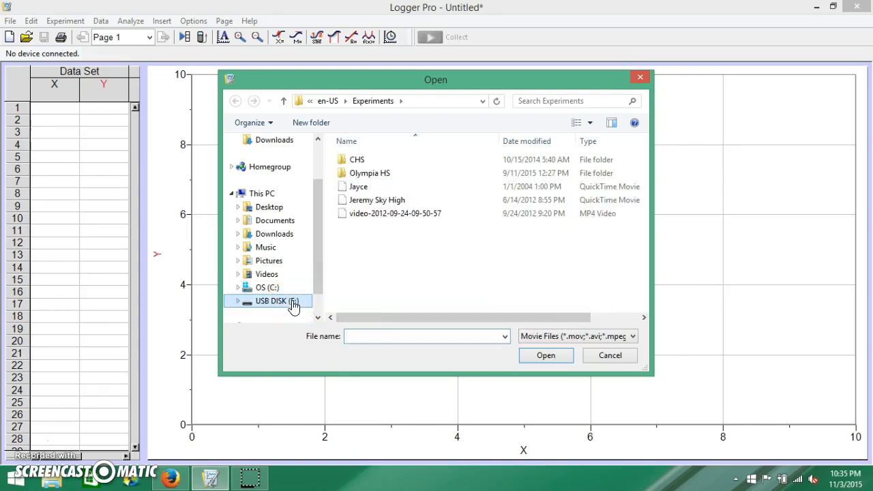
pyautogui.doubleClick(371, 200)
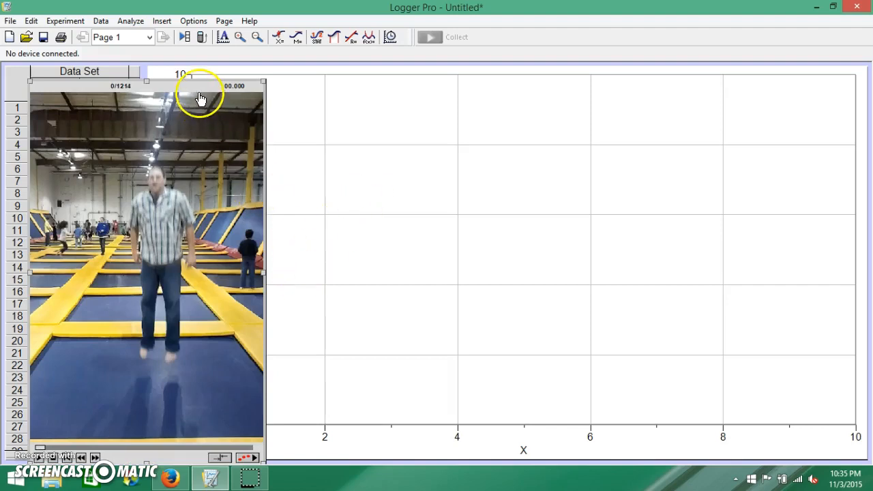
# Step: Place the movie beside the data table and enlarge it slightly to fill the page height
pyautogui.moveTo(204, 90); pyautogui.dragTo(308, 70)
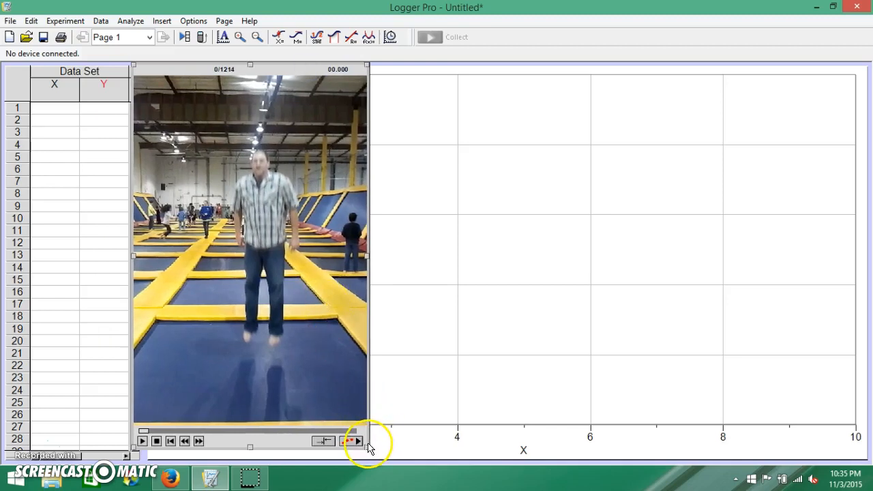
pyautogui.moveTo(367, 446); pyautogui.dragTo(404, 464)
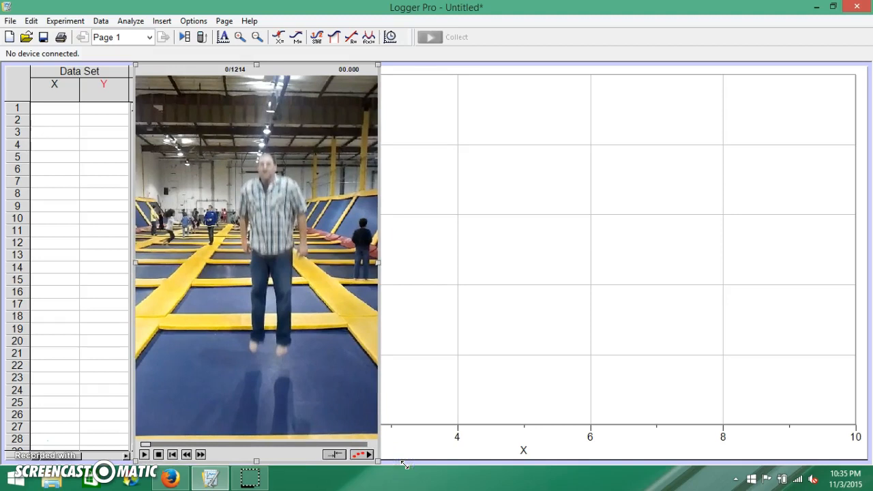
# Step: Advance the movie frame by frame to frame 19 (0.733 s), where the jumper is at the lowest point
pyautogui.click(200, 455)
pyautogui.click(200, 455)
pyautogui.click(199, 455)
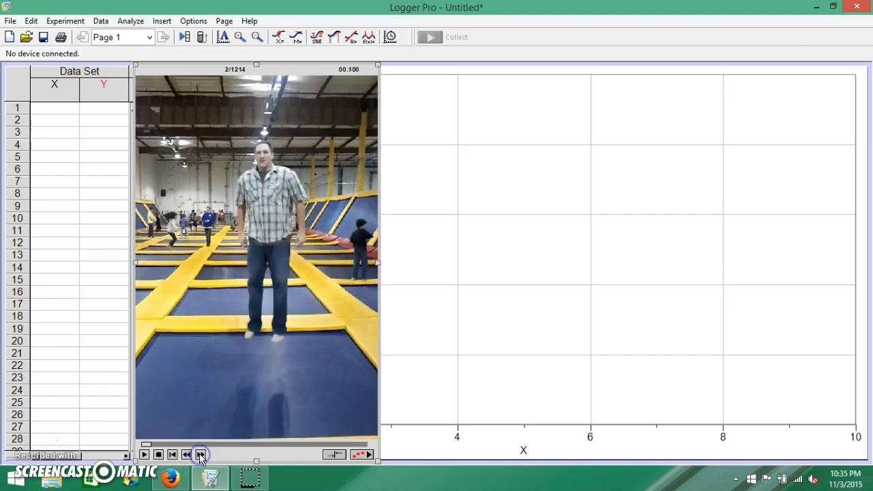
pyautogui.click(199, 455)
pyautogui.click(200, 454)
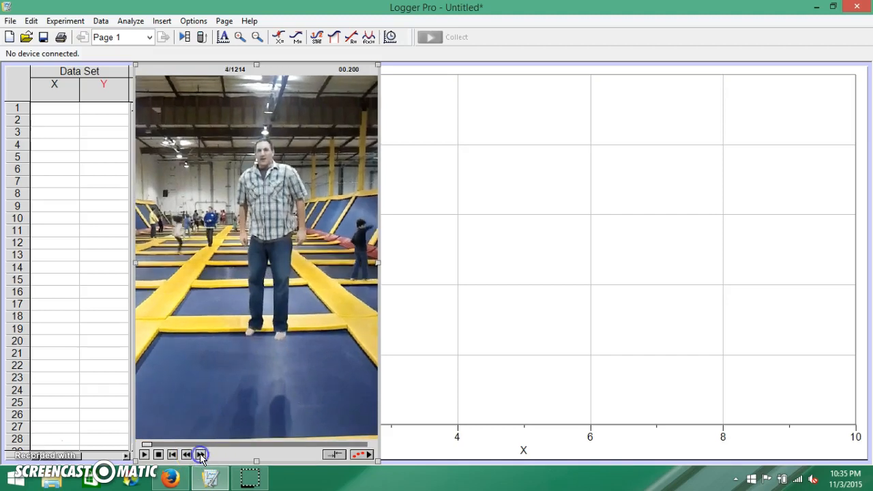
pyautogui.click(199, 455)
pyautogui.click(199, 455)
pyautogui.click(200, 455)
pyautogui.click(199, 455)
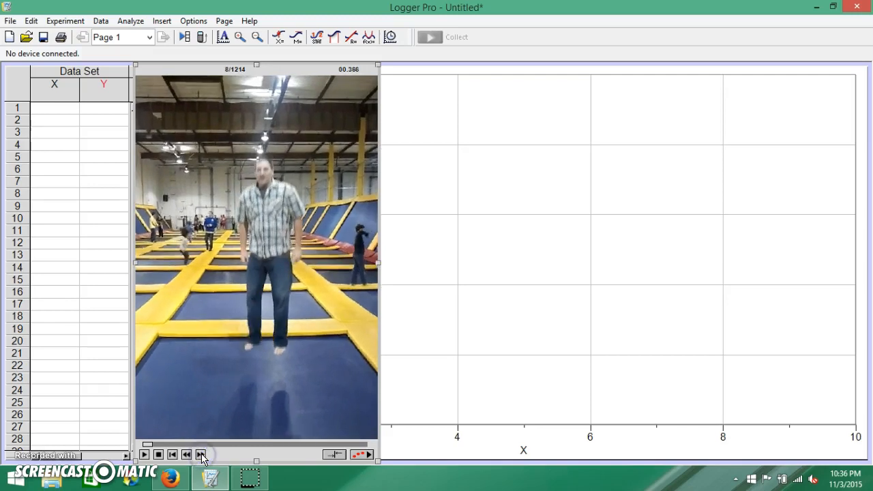
pyautogui.click(200, 455)
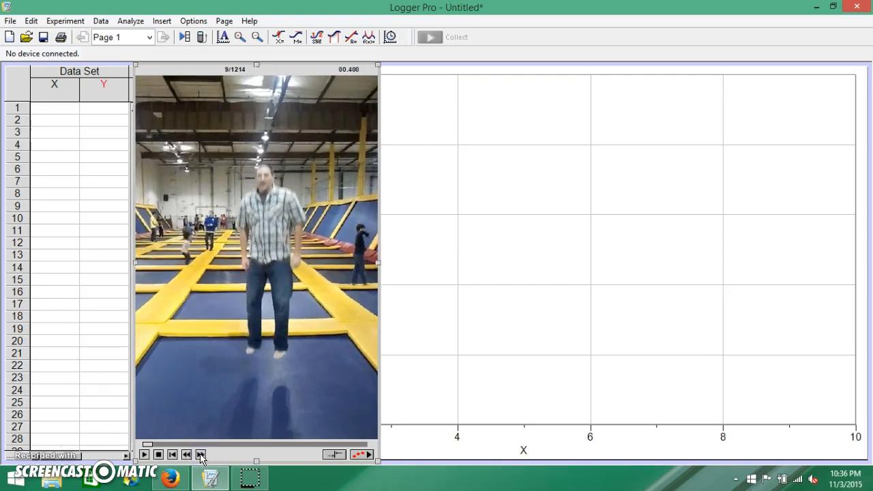
pyautogui.click(201, 454)
pyautogui.click(200, 455)
pyautogui.click(200, 455)
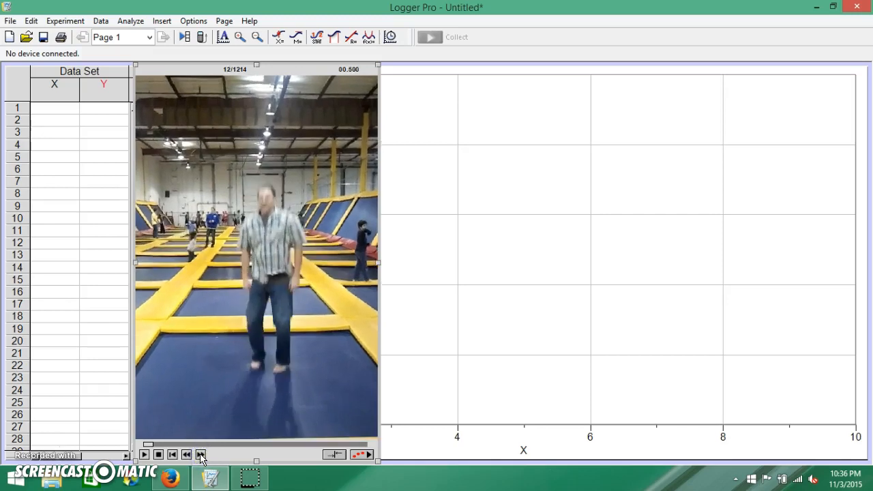
pyautogui.click(200, 455)
pyautogui.click(201, 455)
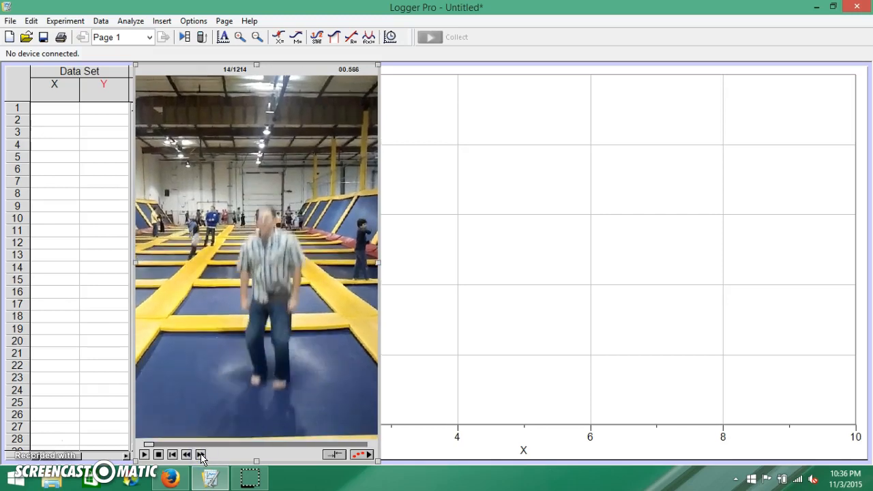
pyautogui.click(201, 454)
pyautogui.click(201, 455)
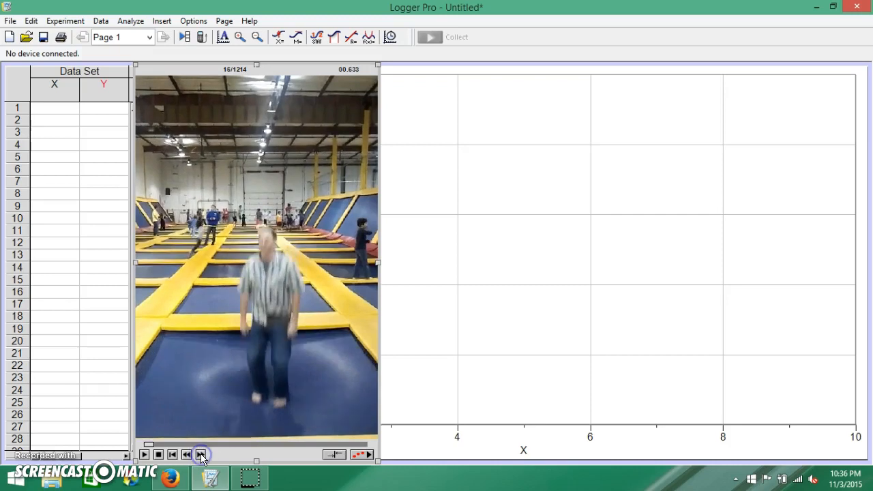
pyautogui.click(200, 455)
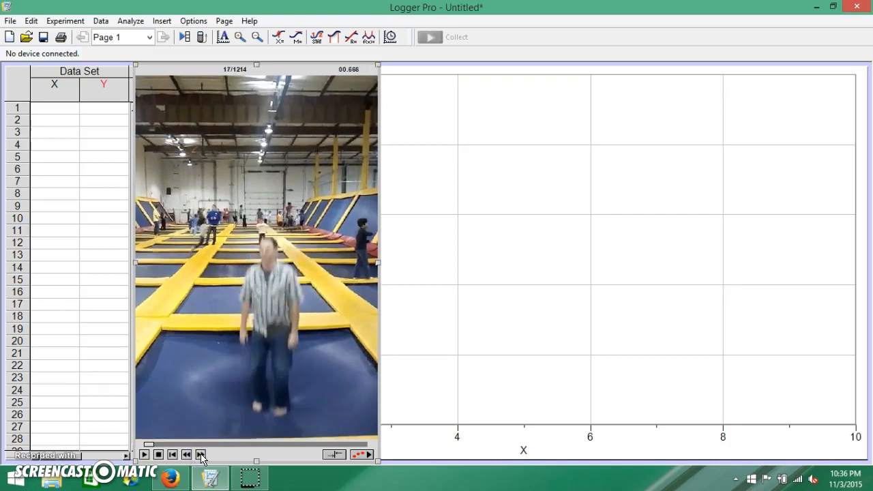
pyautogui.click(201, 455)
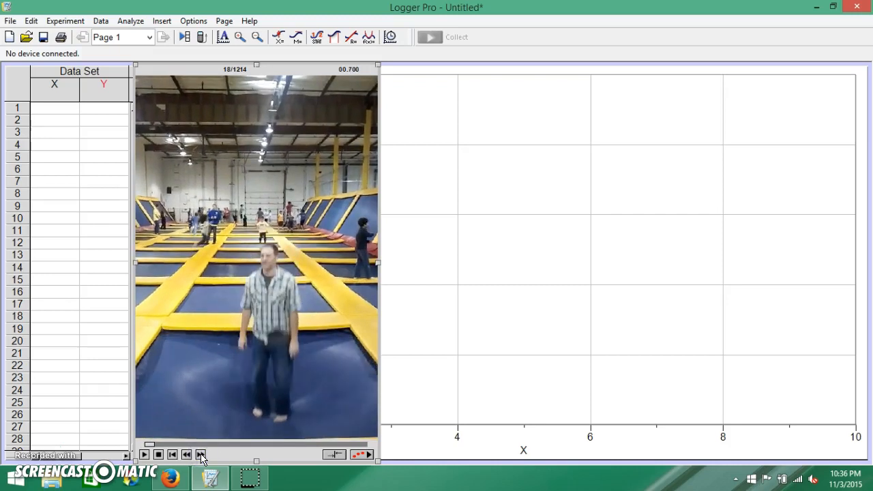
pyautogui.click(201, 455)
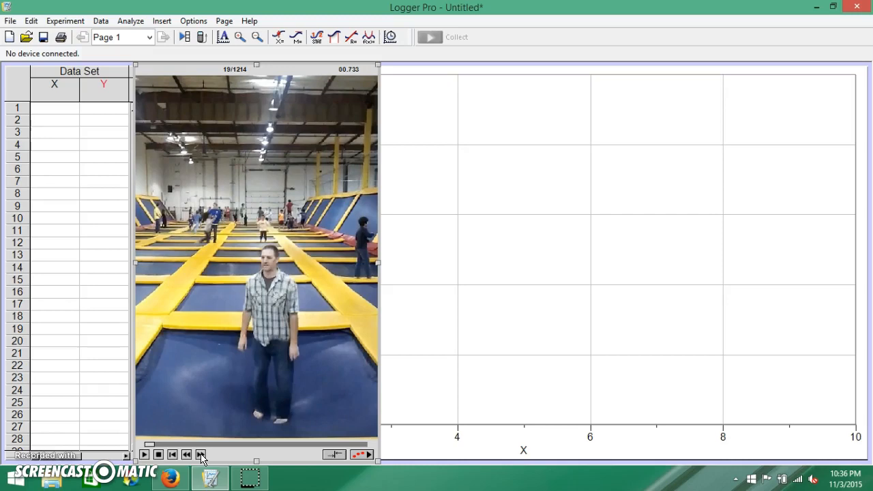
# Step: Enable video analysis and set the movie scale to 2 m along the jumper's head-to-feet height, with the scale line hidden
pyautogui.click(359, 454)
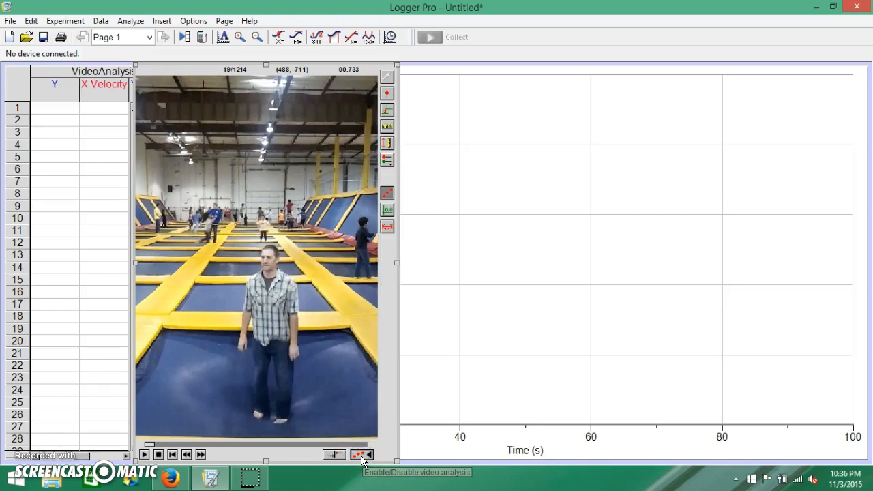
pyautogui.click(386, 128)
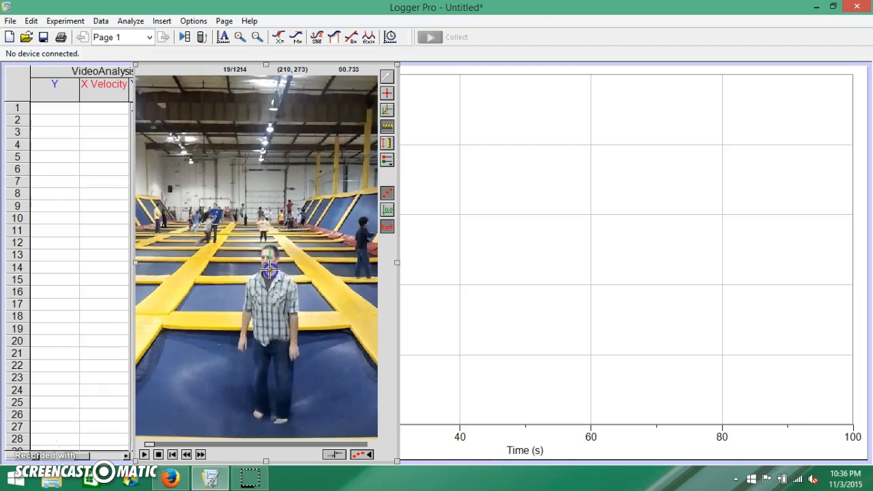
pyautogui.moveTo(270, 273); pyautogui.dragTo(270, 416)
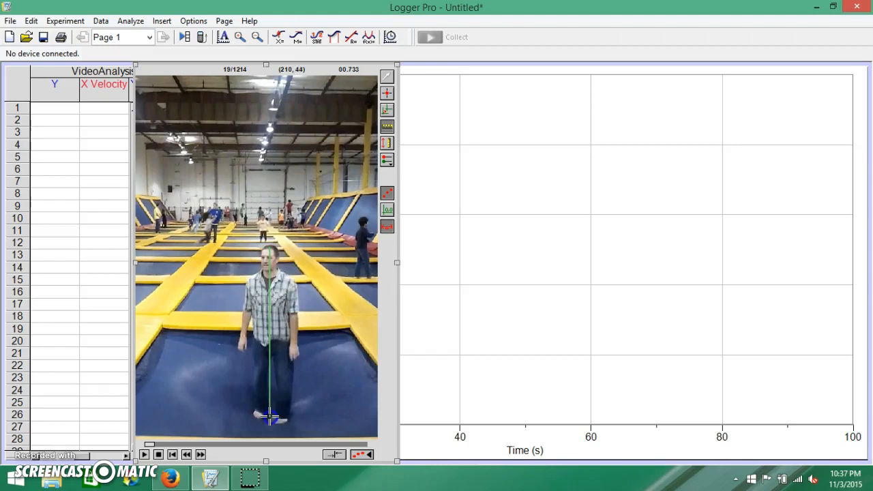
pyautogui.moveTo(270, 415); pyautogui.dragTo(269, 416)
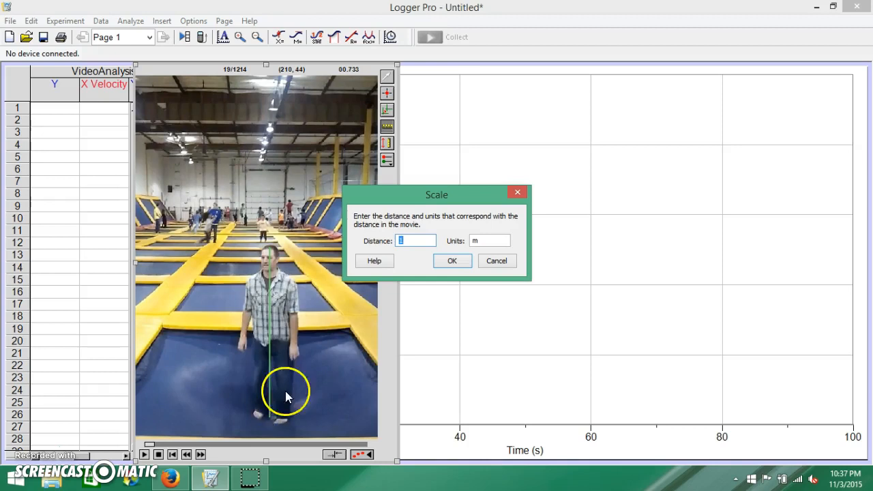
pyautogui.write('2')
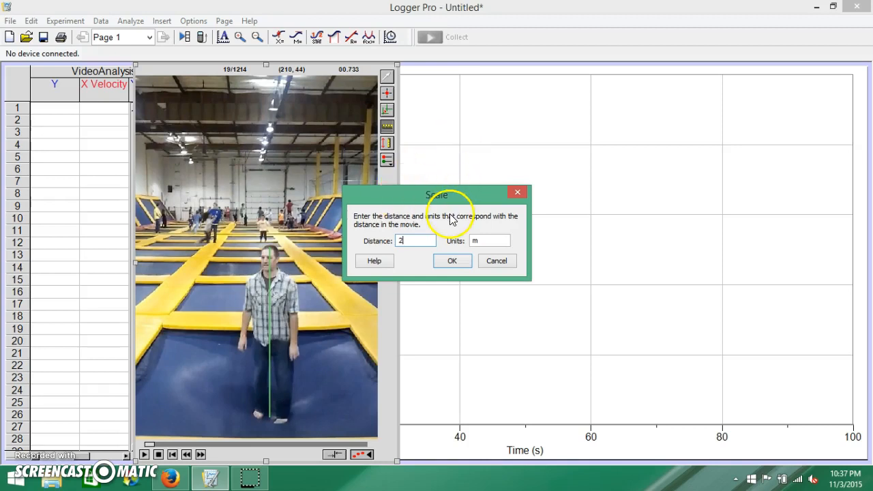
pyautogui.click(448, 261)
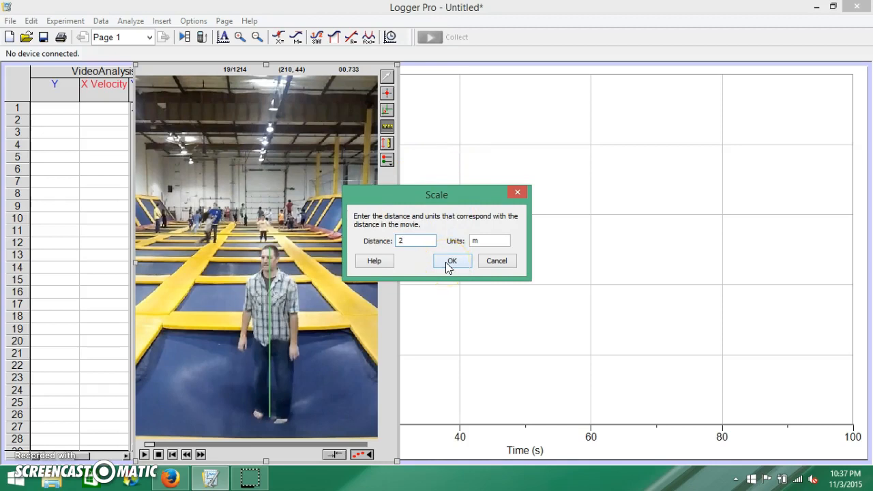
pyautogui.click(447, 262)
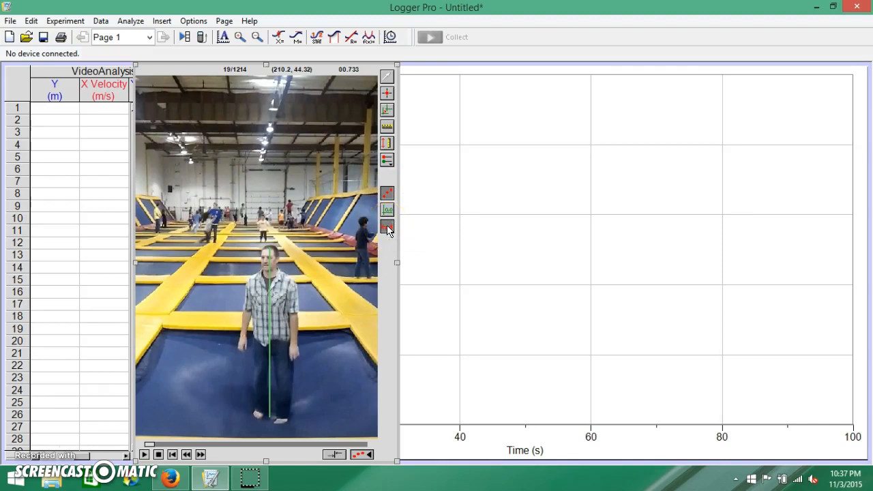
pyautogui.click(388, 230)
pyautogui.click(385, 235)
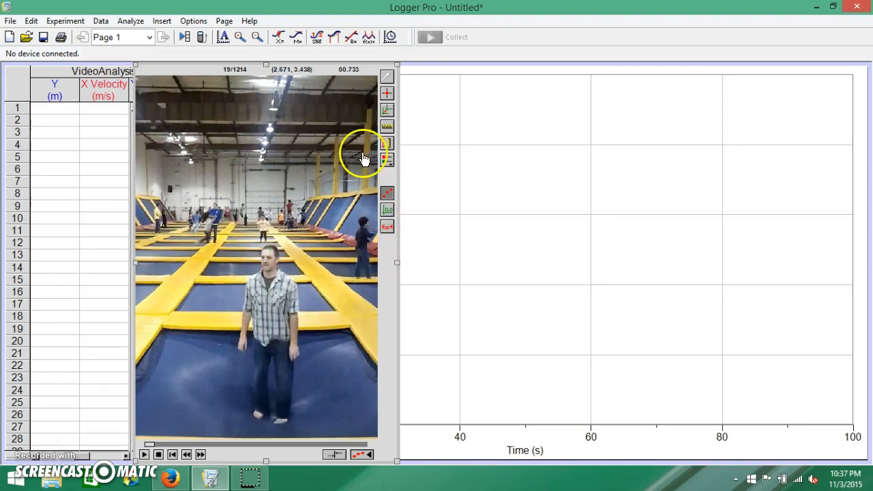
# Step: Set the coordinate origin on the jumper's face and hide the origin axes
pyautogui.click(387, 110)
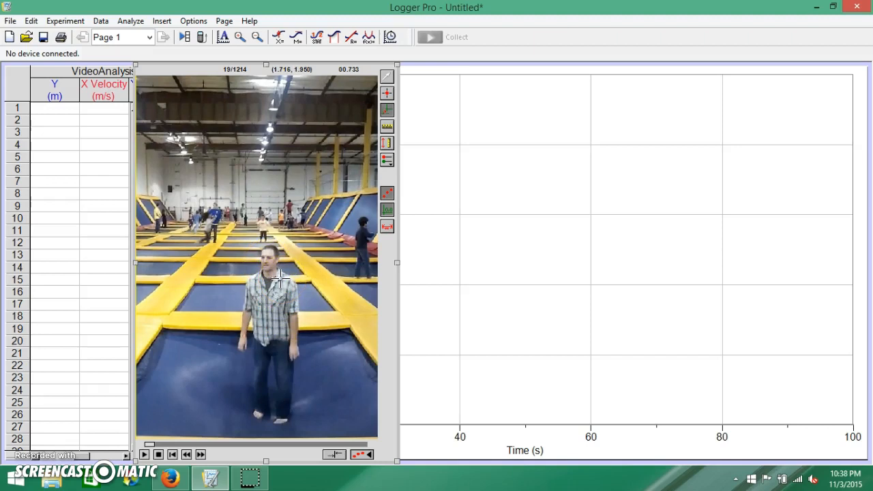
pyautogui.click(266, 259)
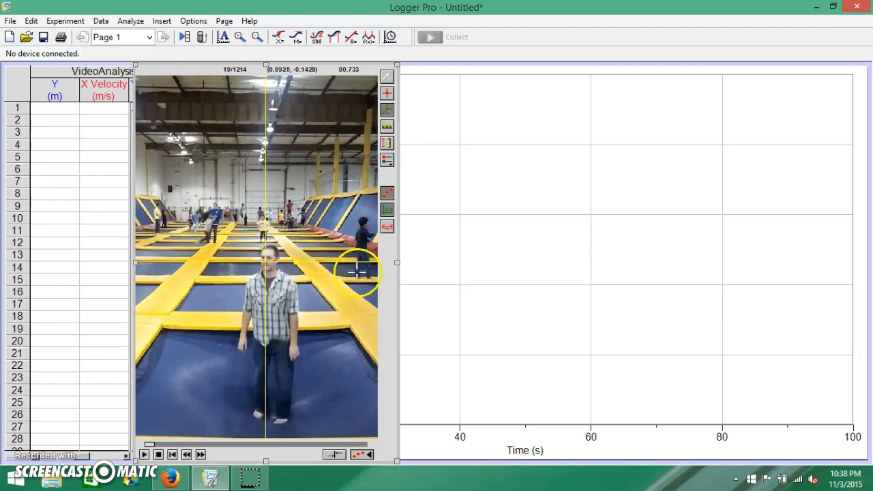
pyautogui.click(387, 214)
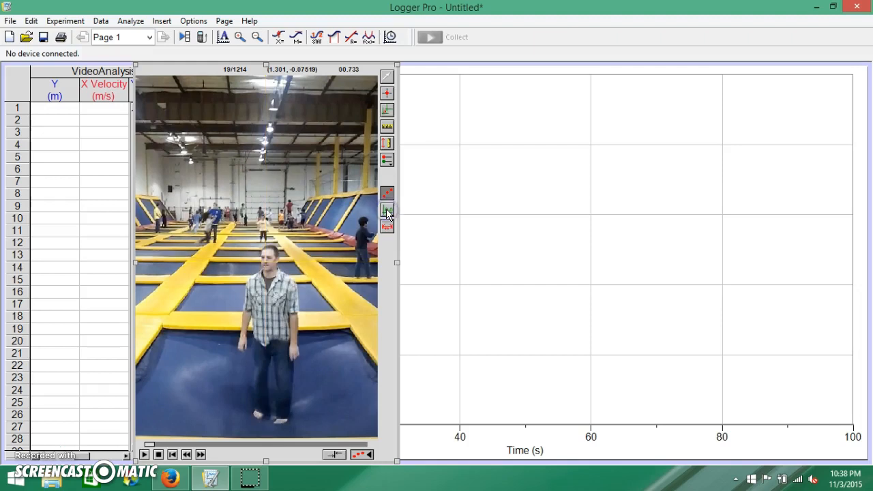
pyautogui.click(387, 193)
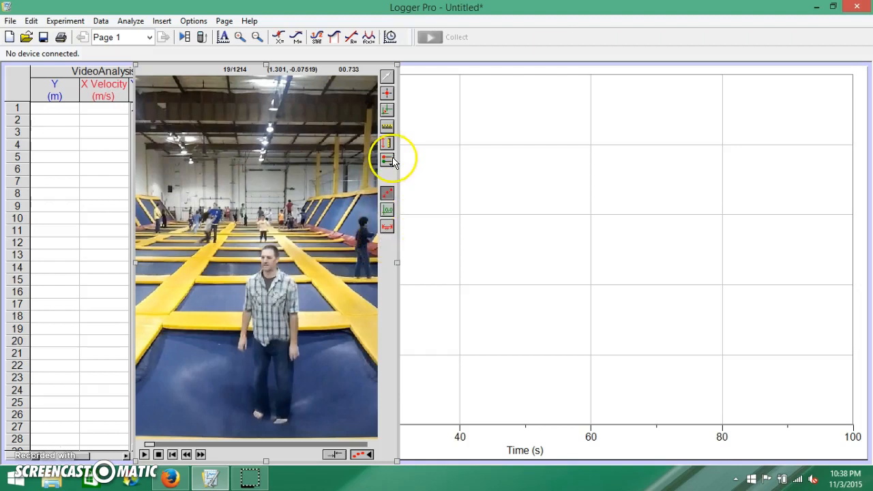
# Step: Start adding tracking points, mark the jumper's face in frames 19 and 20, and hide the point trail
pyautogui.click(387, 95)
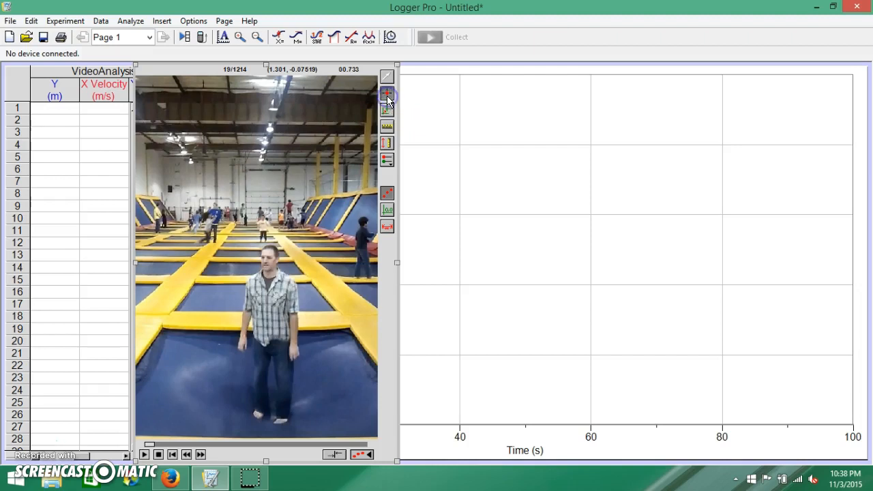
pyautogui.click(265, 259)
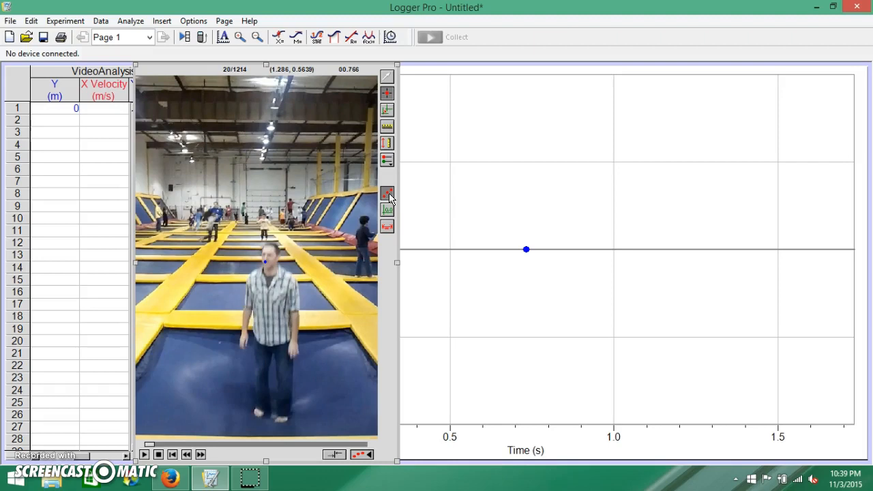
pyautogui.click(386, 94)
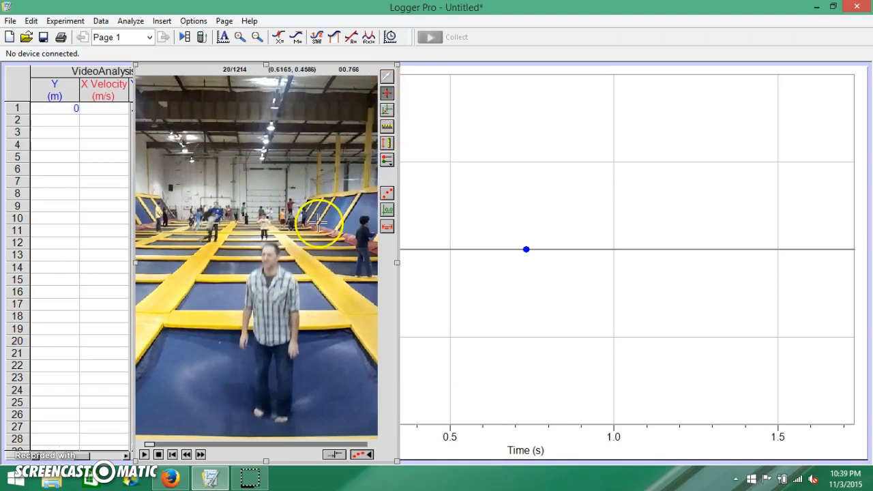
pyautogui.click(265, 255)
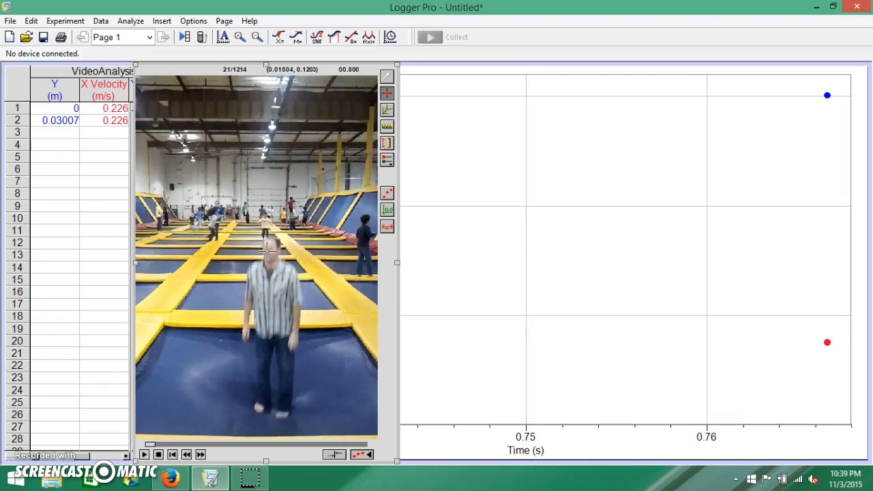
# Step: Track the jumper's face with one point per frame from frame 21 through frame 48, covering the rise and the descent
pyautogui.click(266, 250)
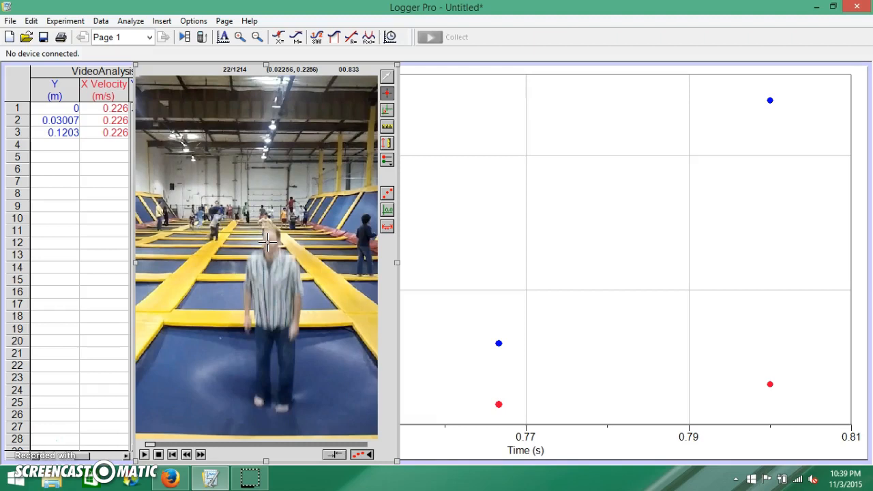
pyautogui.click(268, 243)
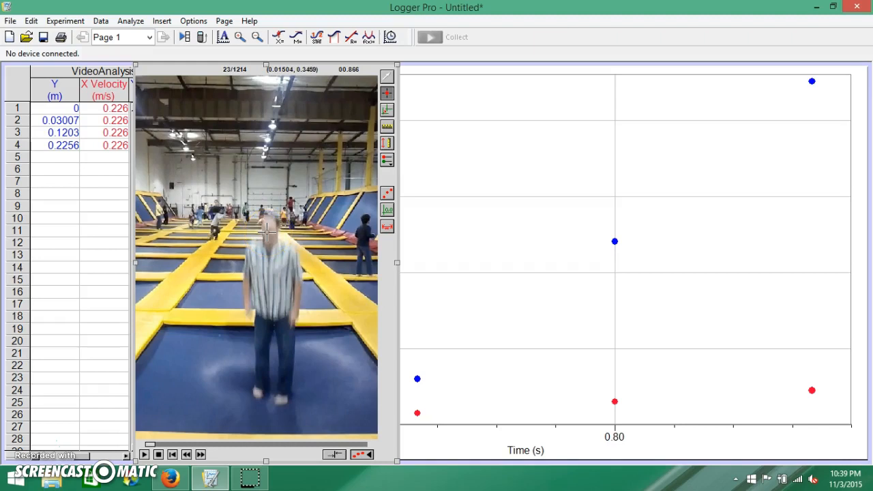
pyautogui.click(267, 233)
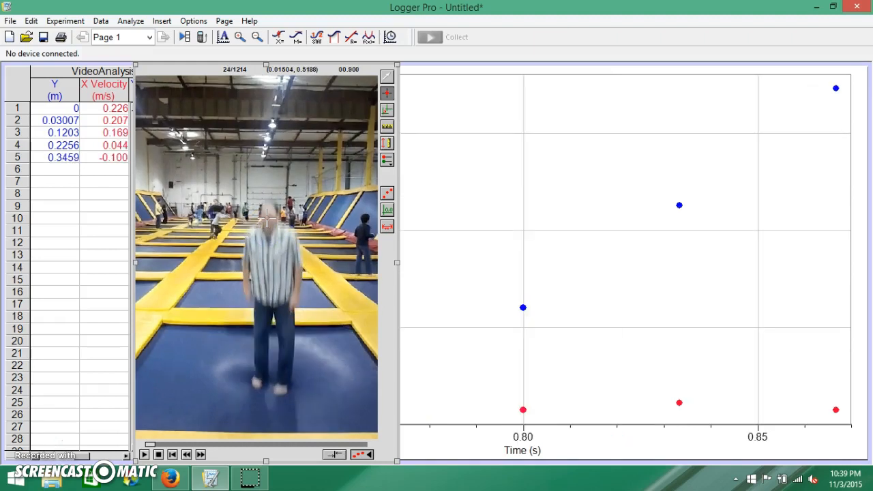
pyautogui.click(268, 220)
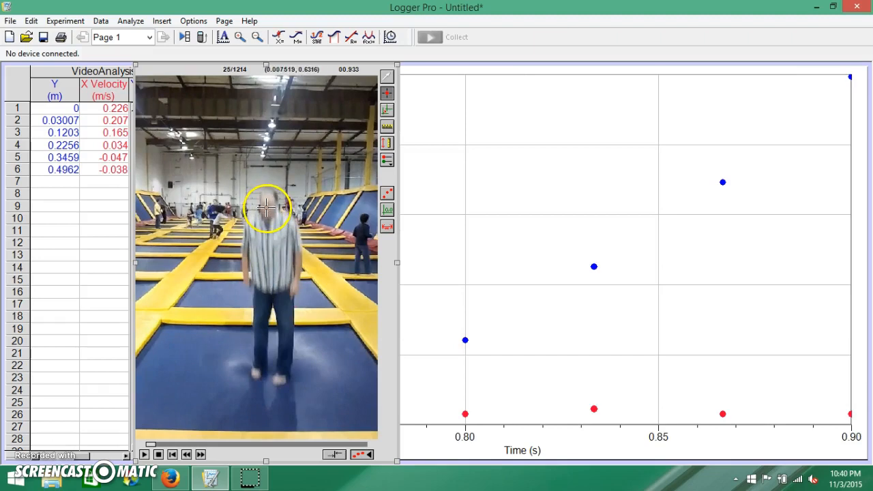
pyautogui.click(266, 199)
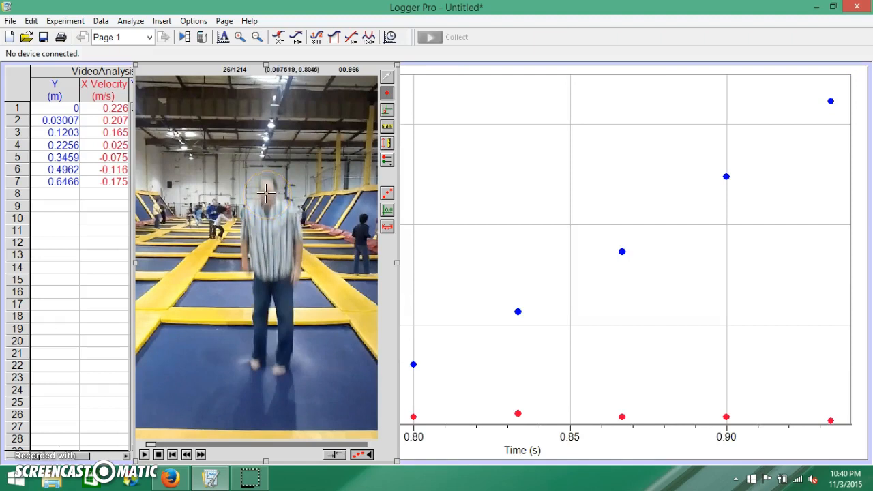
pyautogui.click(265, 195)
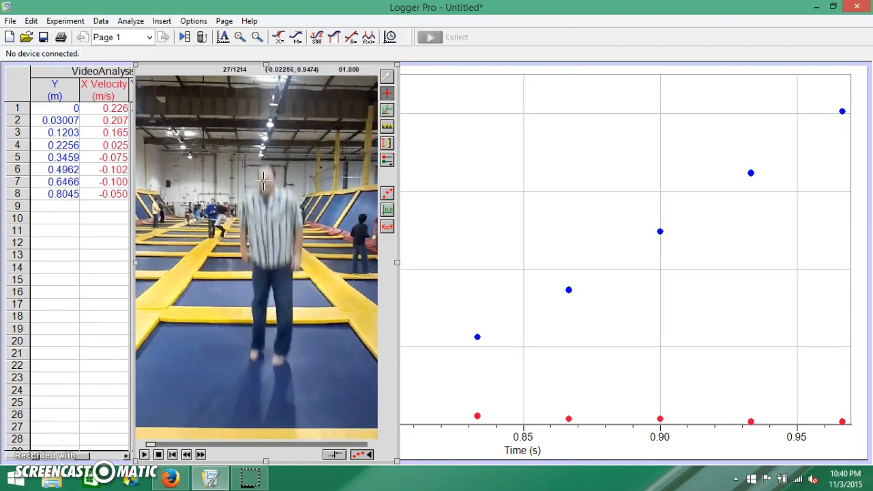
pyautogui.click(264, 178)
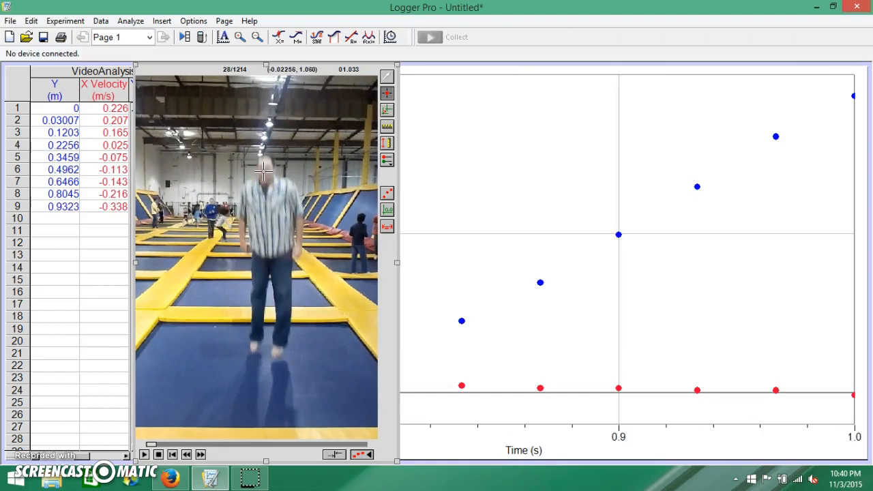
pyautogui.click(264, 173)
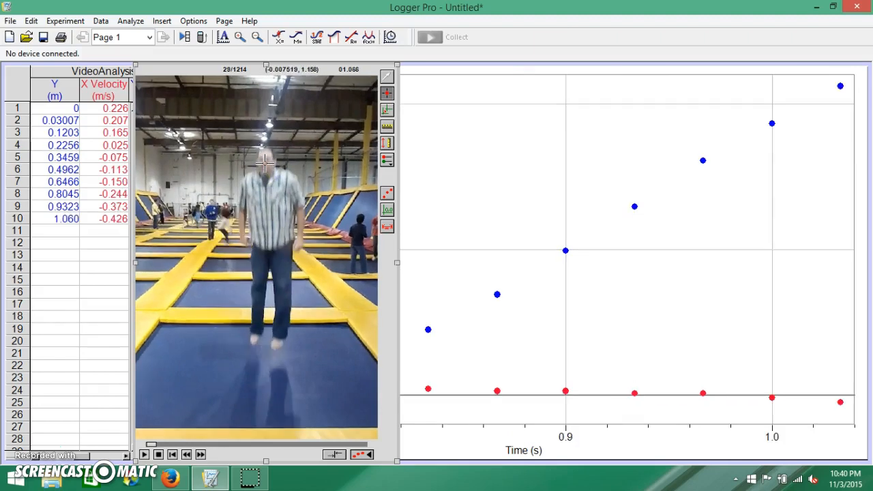
pyautogui.click(265, 162)
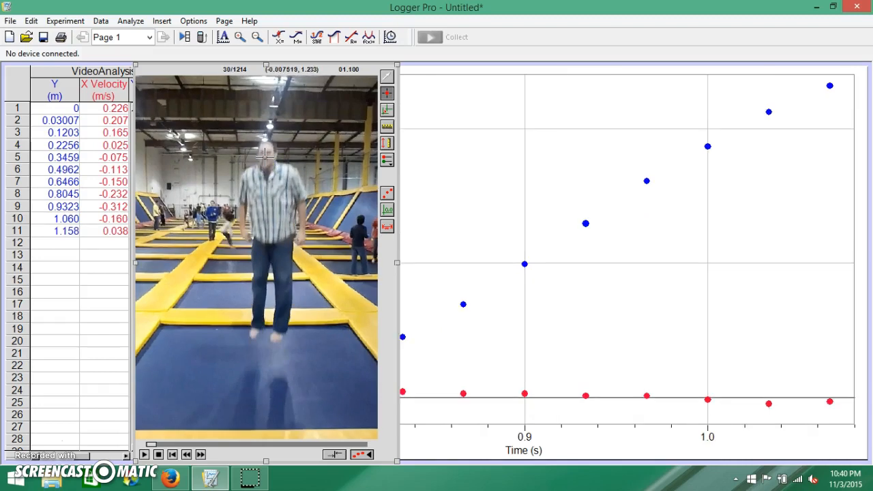
pyautogui.click(265, 157)
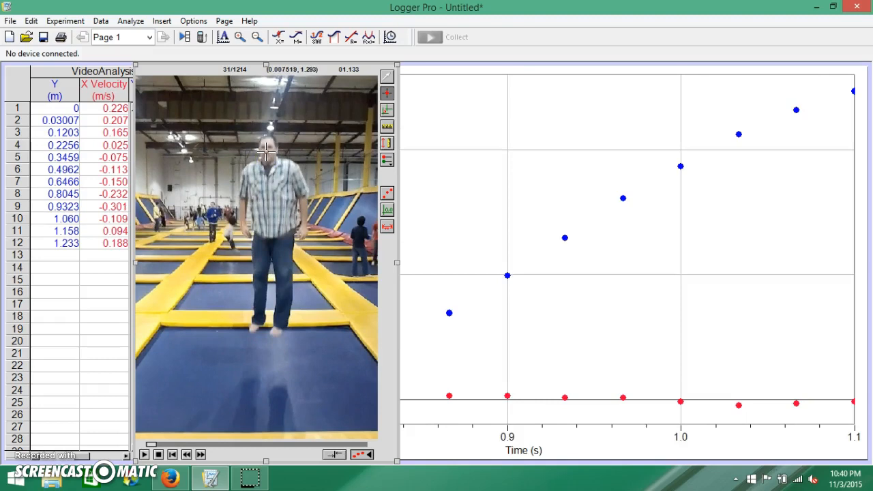
pyautogui.click(266, 152)
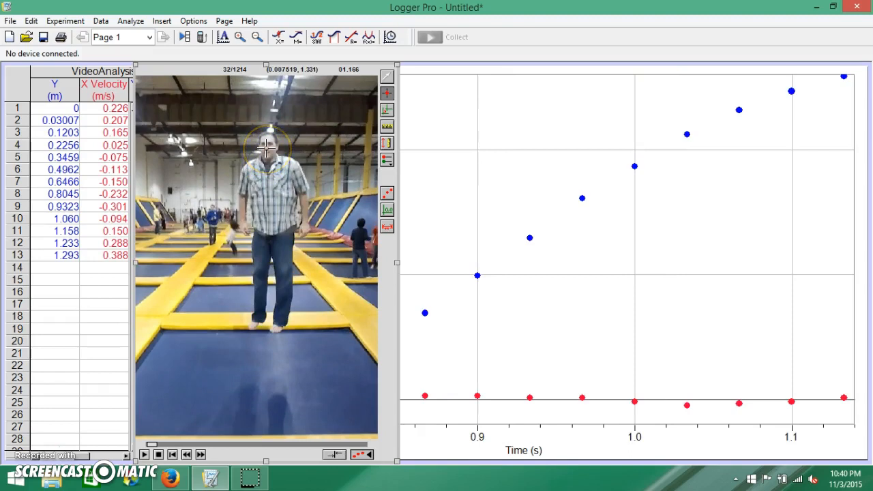
pyautogui.click(266, 148)
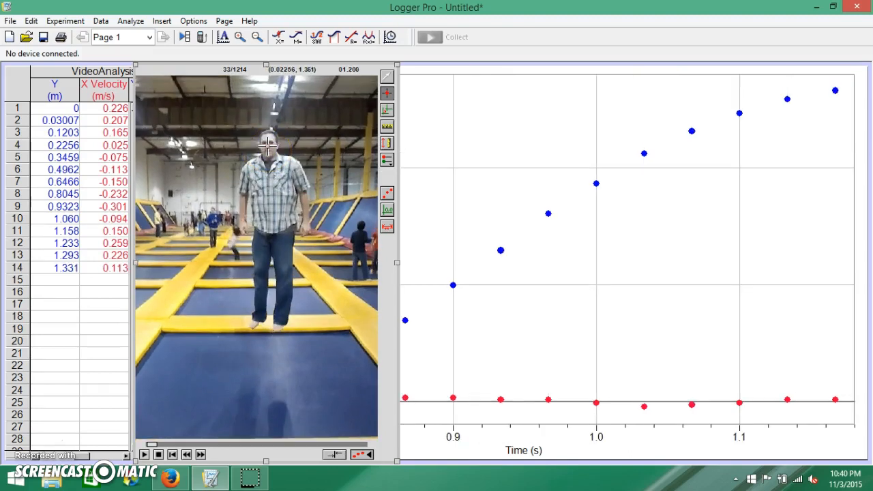
pyautogui.click(266, 147)
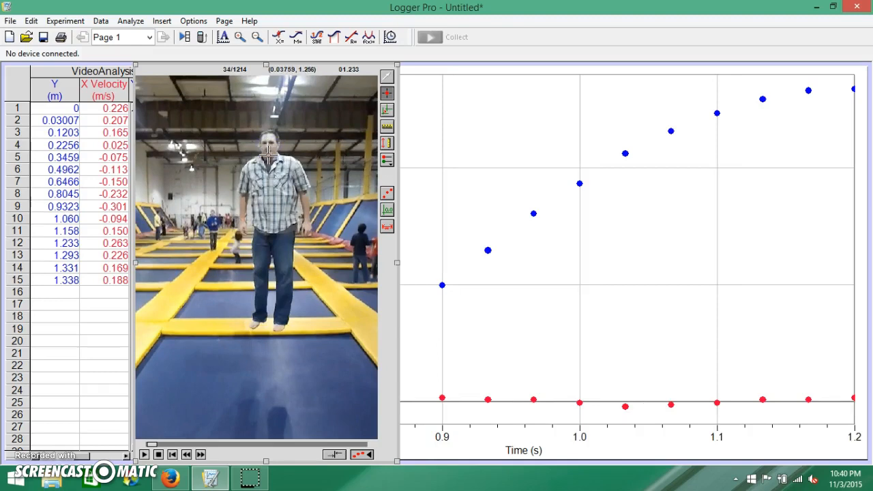
pyautogui.click(266, 145)
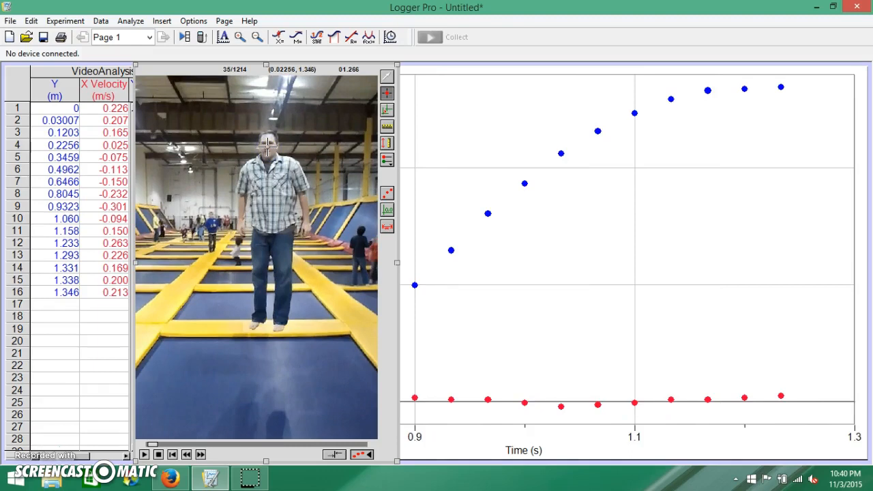
pyautogui.click(266, 145)
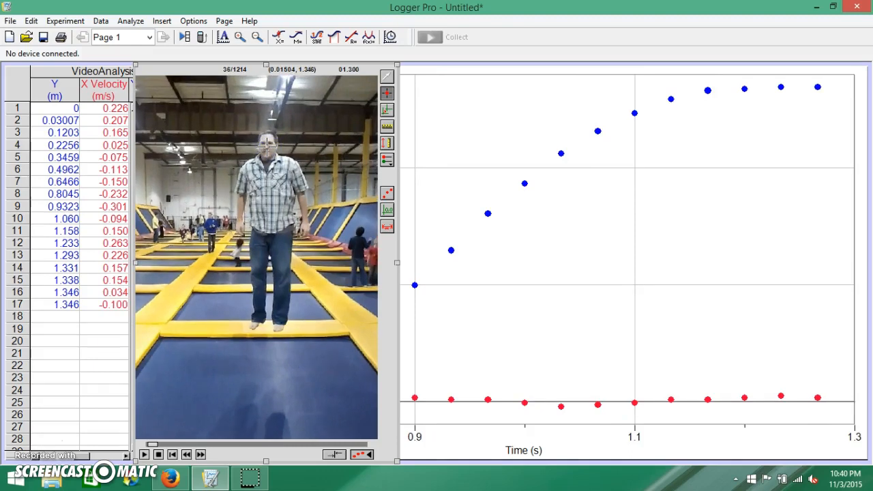
pyautogui.click(267, 145)
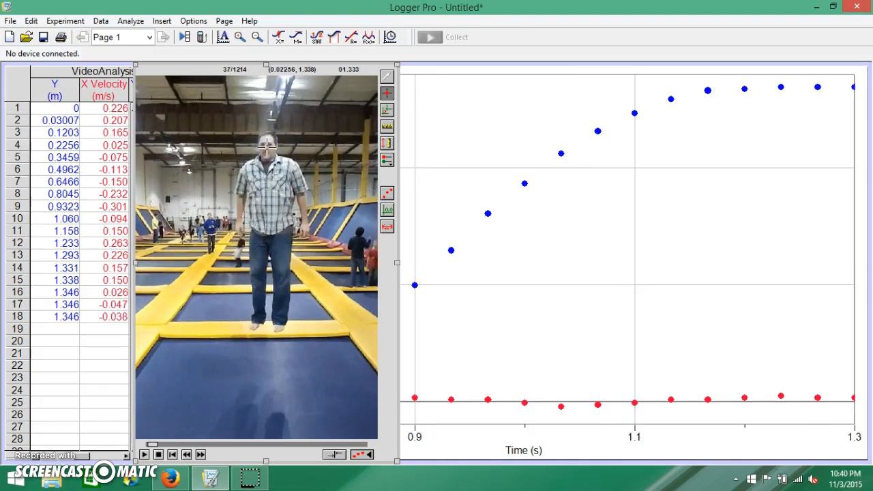
pyautogui.click(267, 145)
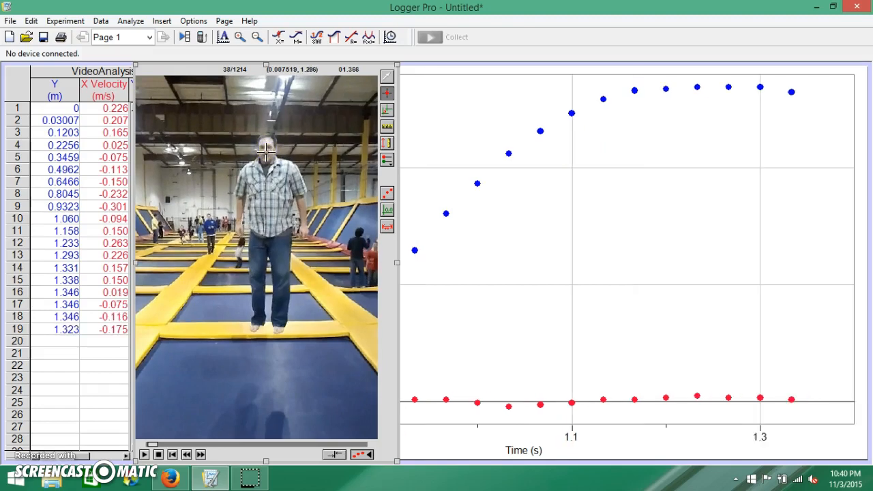
pyautogui.click(266, 150)
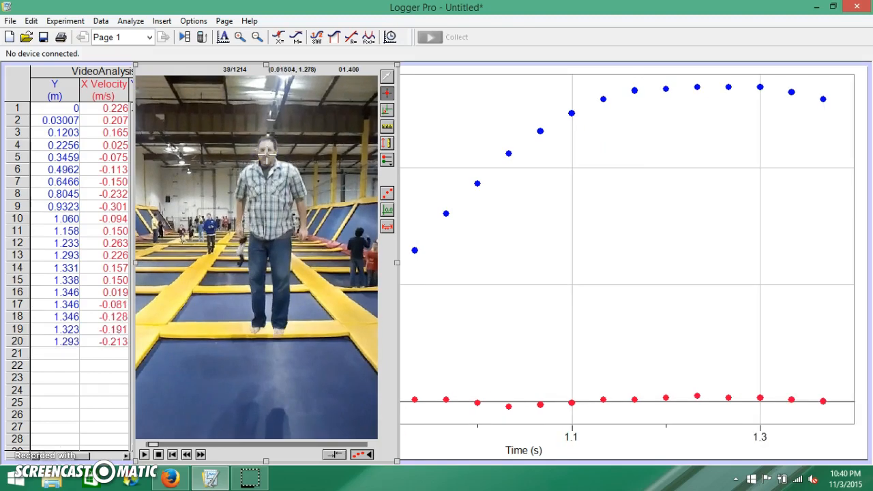
pyautogui.click(266, 156)
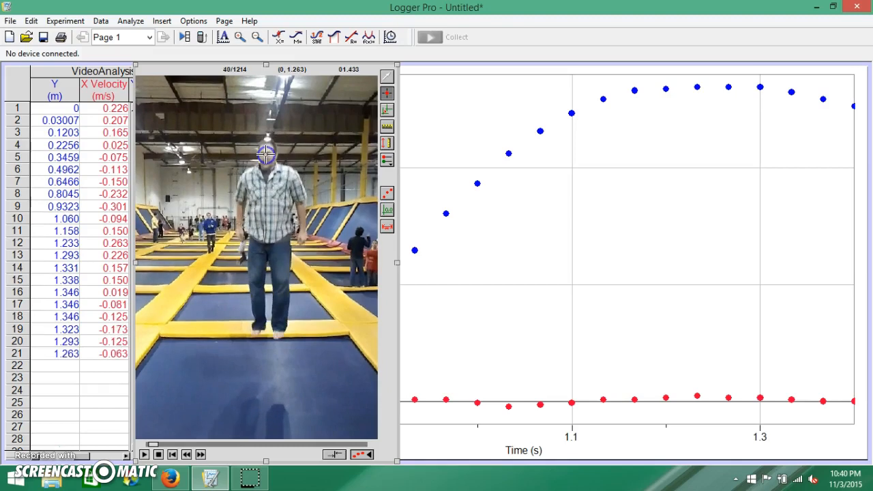
pyautogui.click(264, 159)
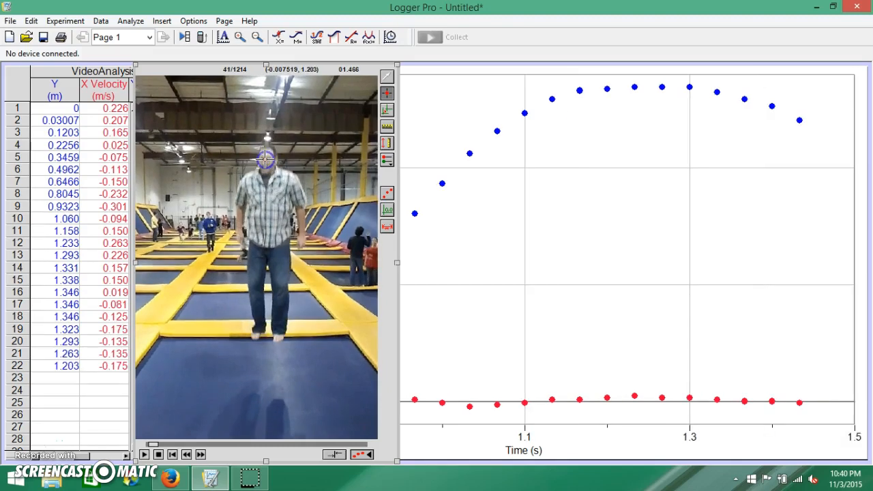
pyautogui.click(265, 165)
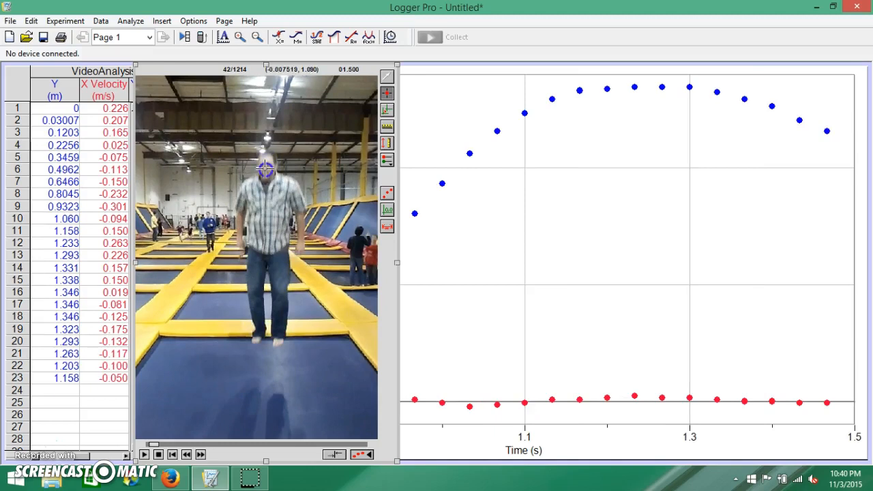
pyautogui.click(265, 170)
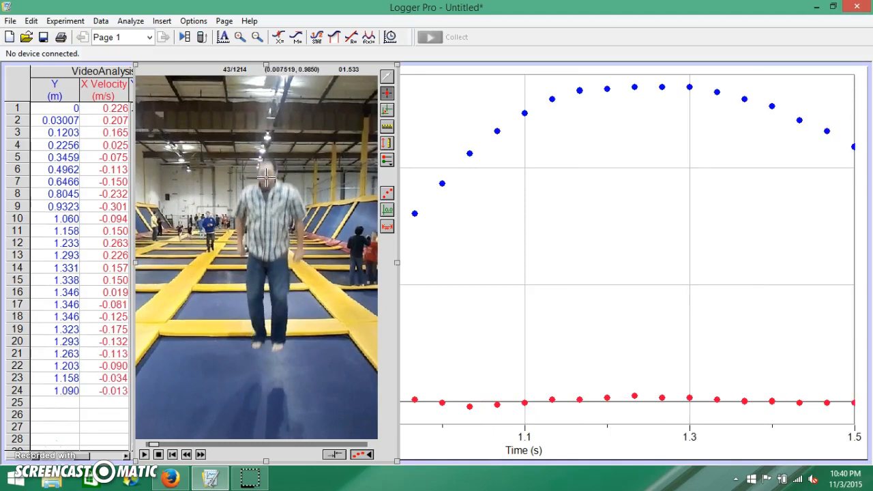
pyautogui.click(266, 177)
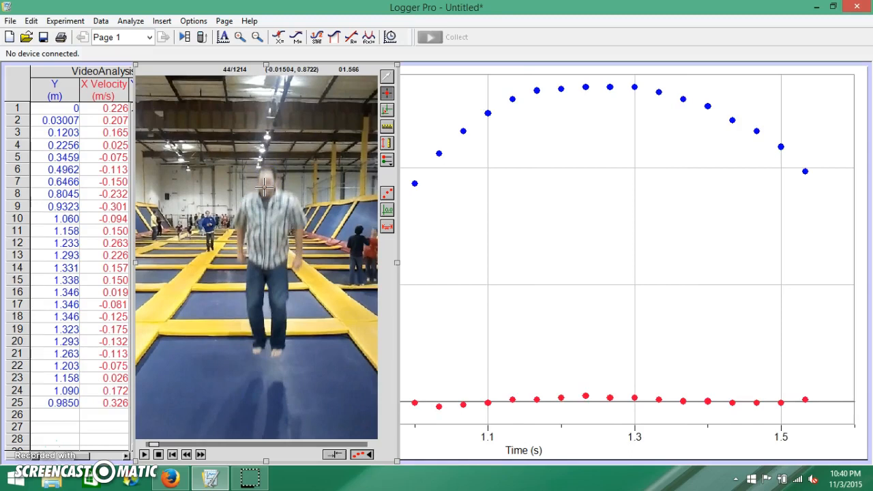
pyautogui.click(265, 184)
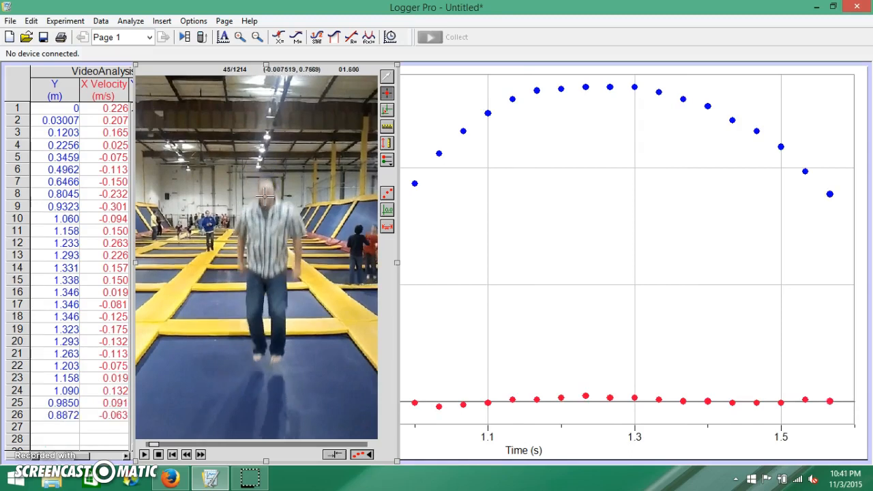
pyautogui.click(265, 197)
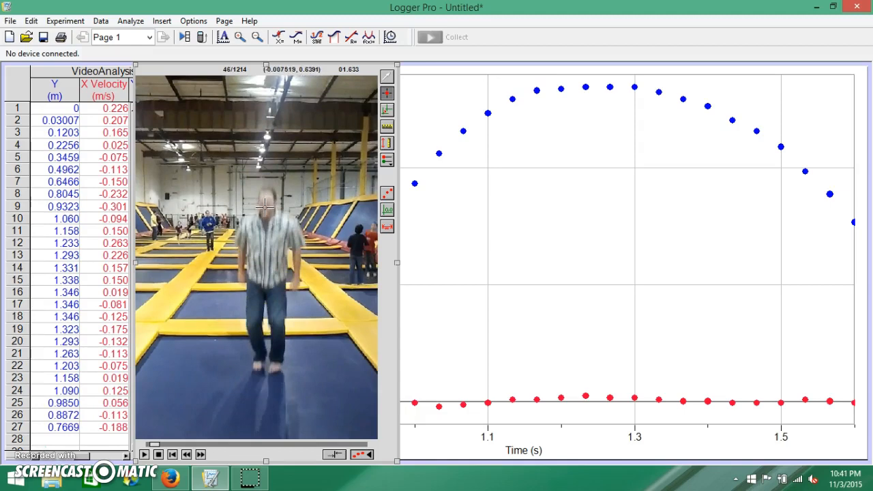
pyautogui.click(265, 207)
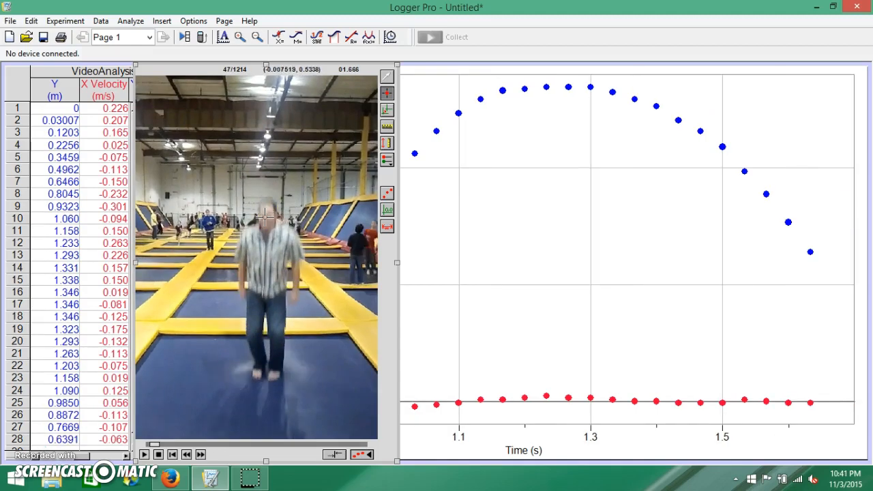
pyautogui.click(265, 218)
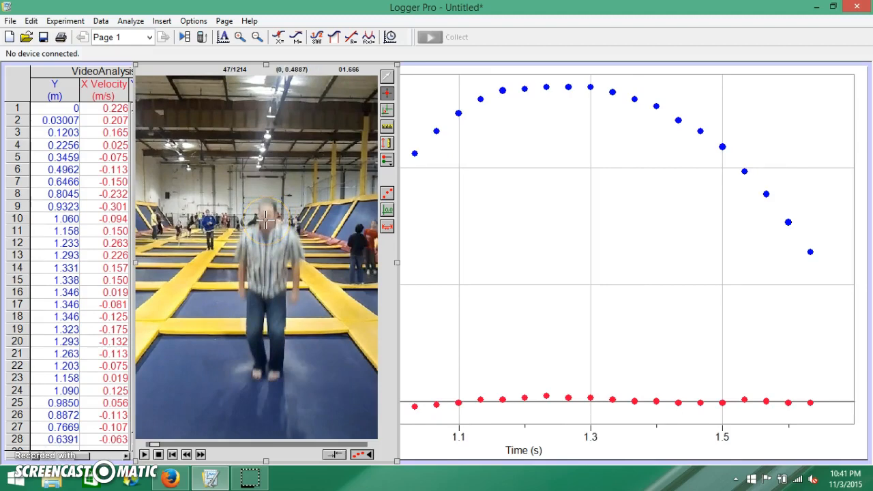
pyautogui.click(265, 220)
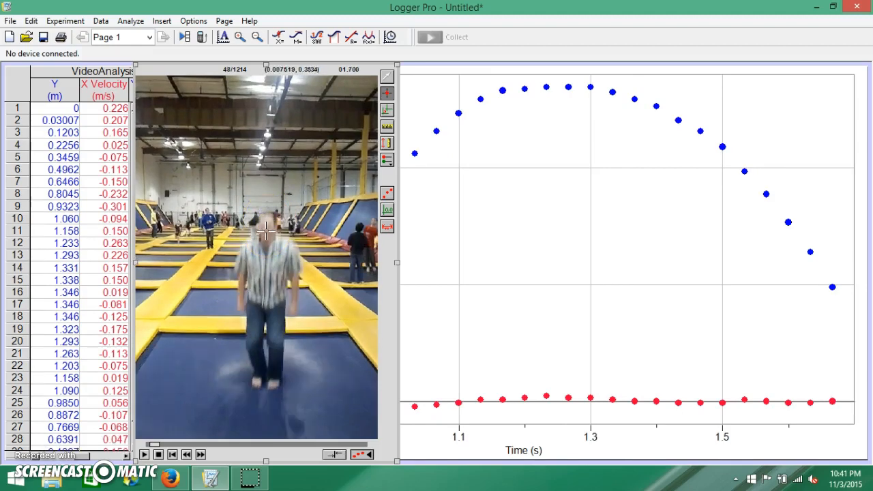
pyautogui.click(265, 231)
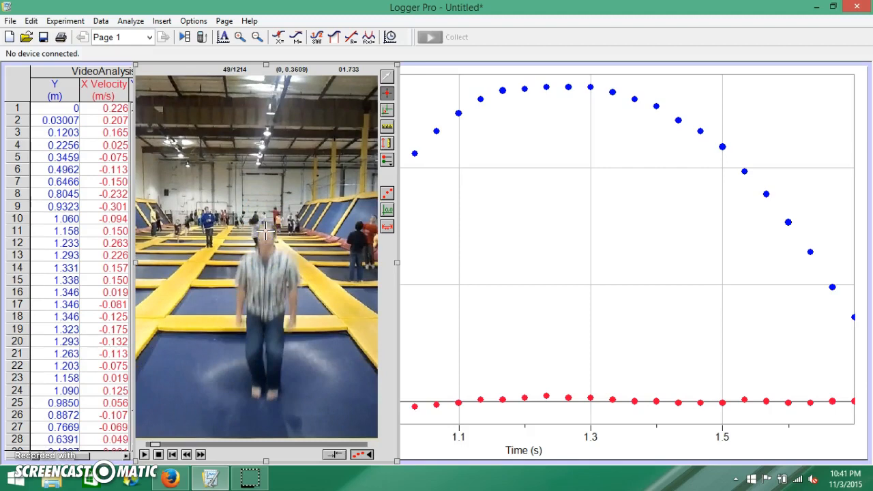
# Step: Synchronize the movie with the VideoAnalysis data set at 1.7333 s and apply this synchronization to video capture
pyautogui.click(333, 454)
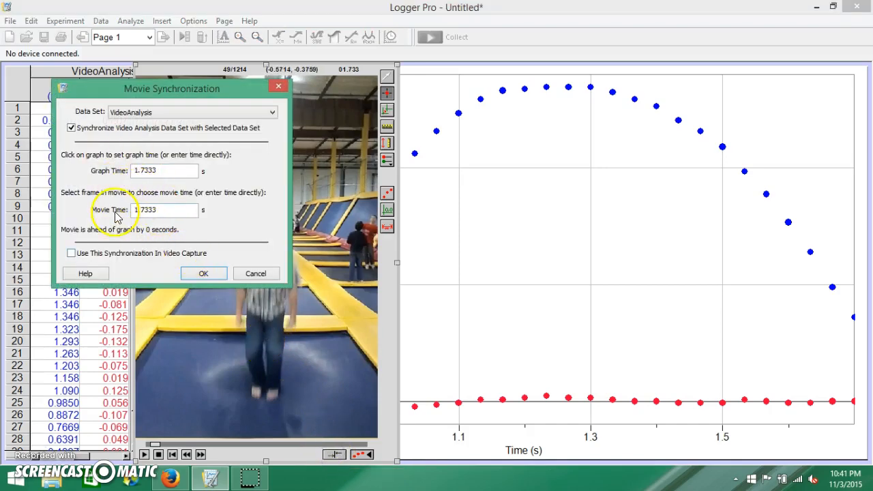
pyautogui.click(71, 253)
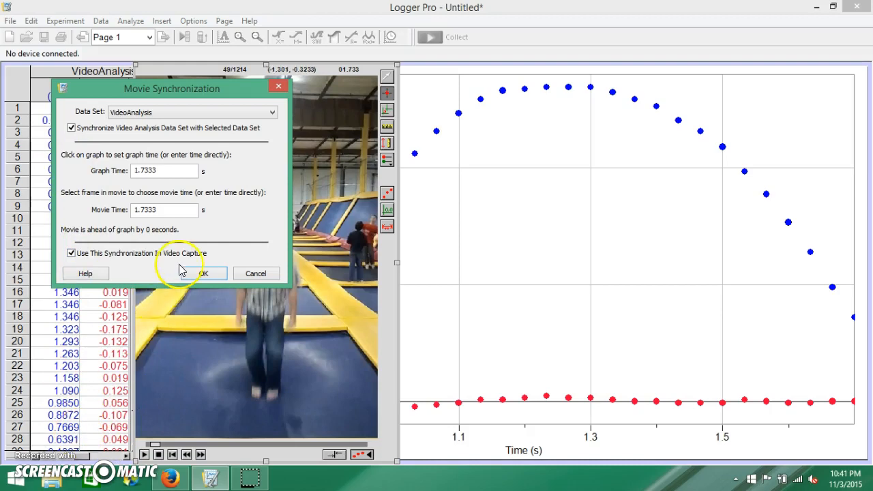
pyautogui.click(204, 273)
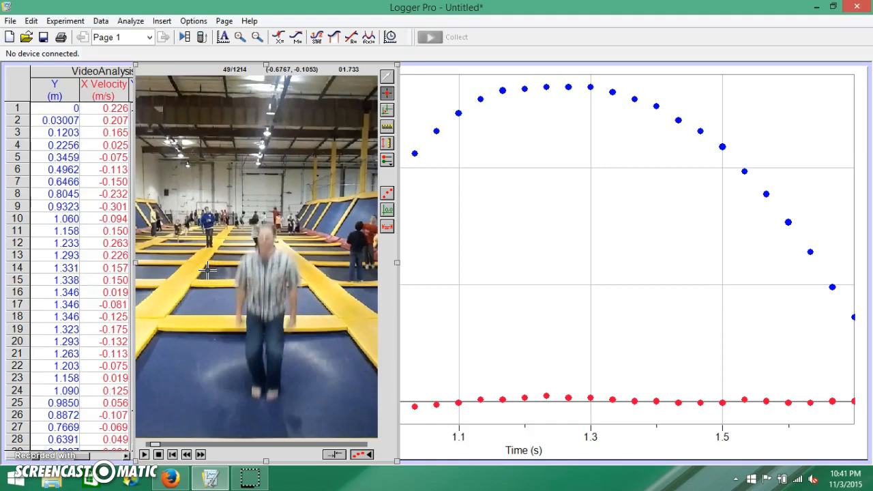
# Step: Toggle the point trail, coordinate origin and scale markers over the movie on and off again
pyautogui.click(187, 177)
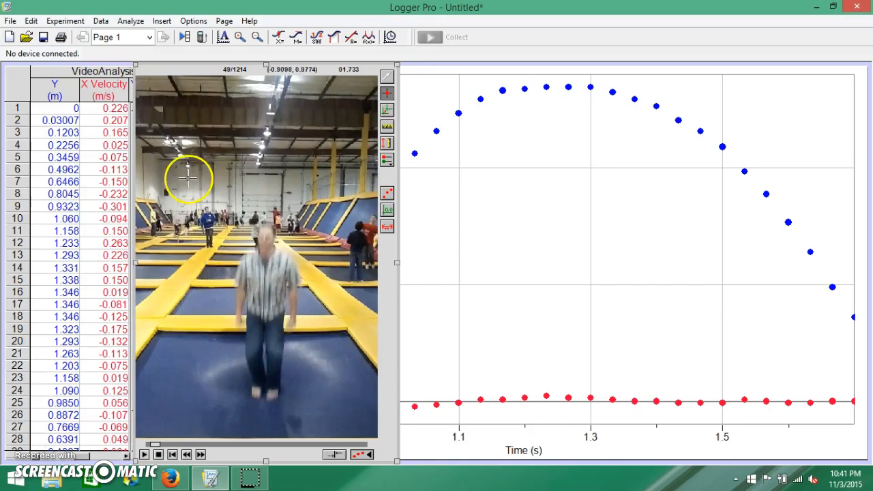
pyautogui.click(390, 198)
pyautogui.click(391, 201)
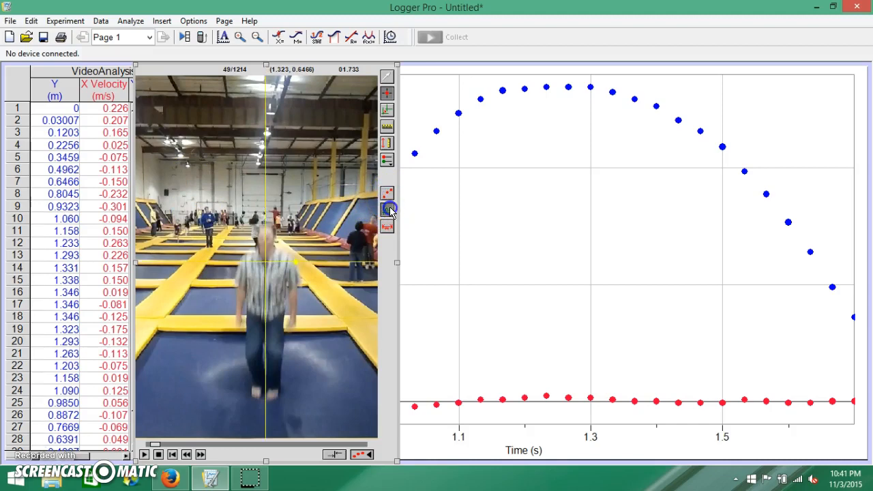
pyautogui.click(390, 218)
pyautogui.click(389, 227)
pyautogui.click(388, 228)
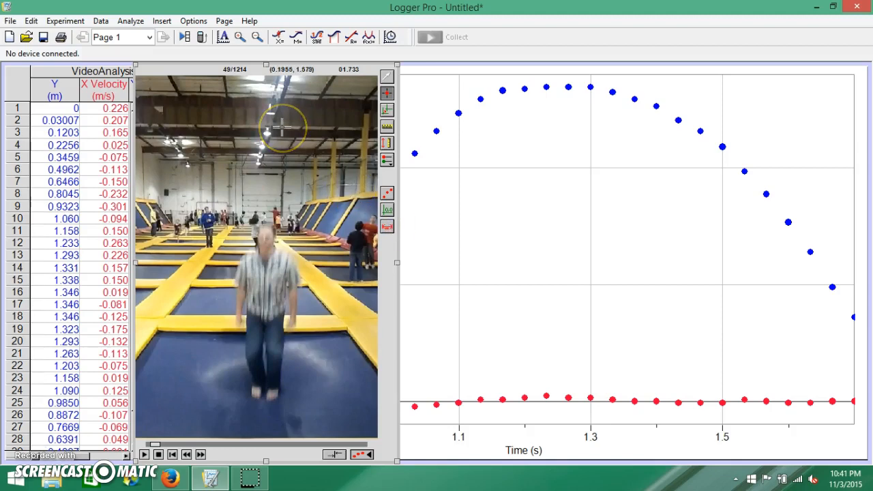
# Step: Widen the VideoAnalysis data table until Y Velocity fits and look through its columns from Time to Y Velocity
pyautogui.click(19, 75)
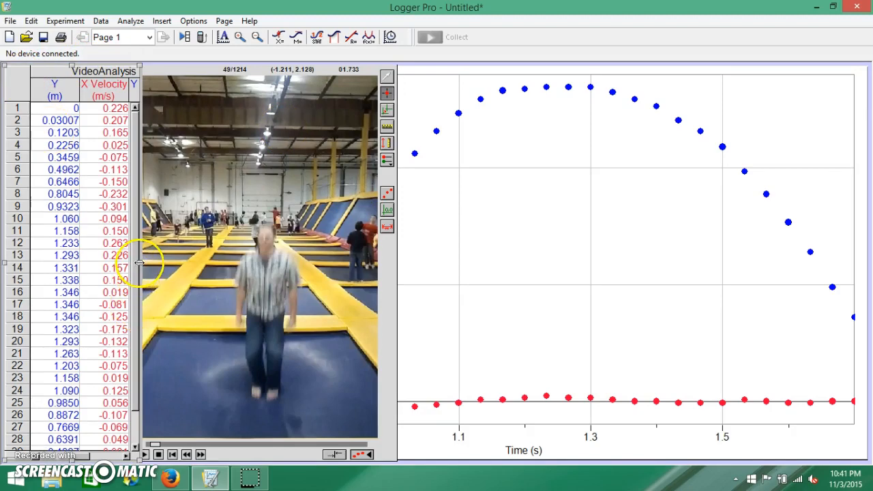
pyautogui.moveTo(144, 263); pyautogui.dragTo(238, 257)
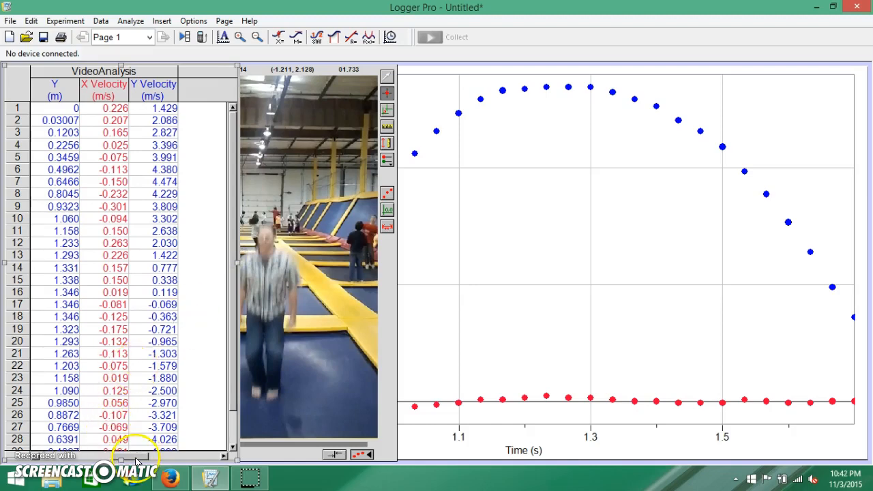
pyautogui.moveTo(136, 461); pyautogui.dragTo(49, 461)
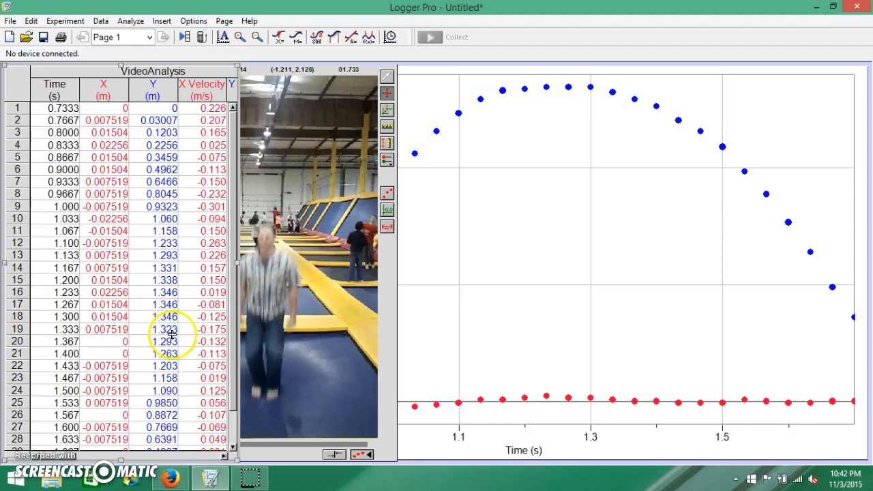
pyautogui.moveTo(68, 460); pyautogui.dragTo(118, 457)
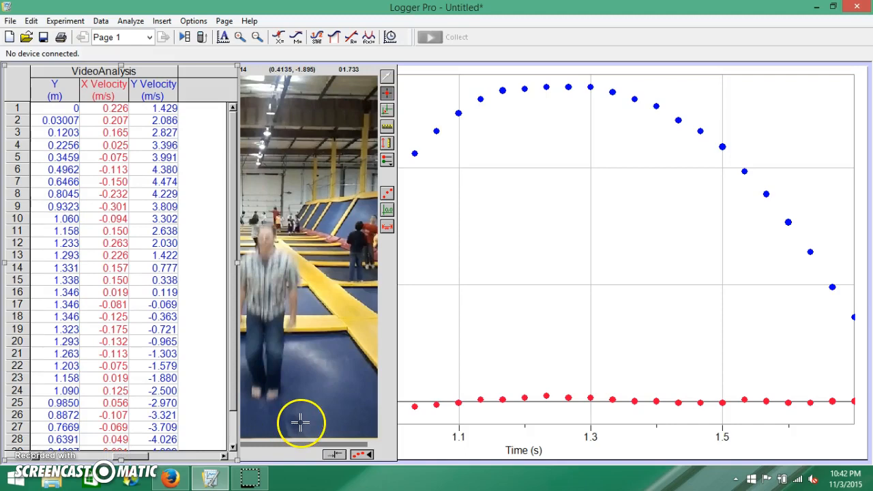
# Step: Remove X (m) from the graph's vertical axis to plot Y (m) alone, and switch the axis to Y Velocity
pyautogui.click(428, 448)
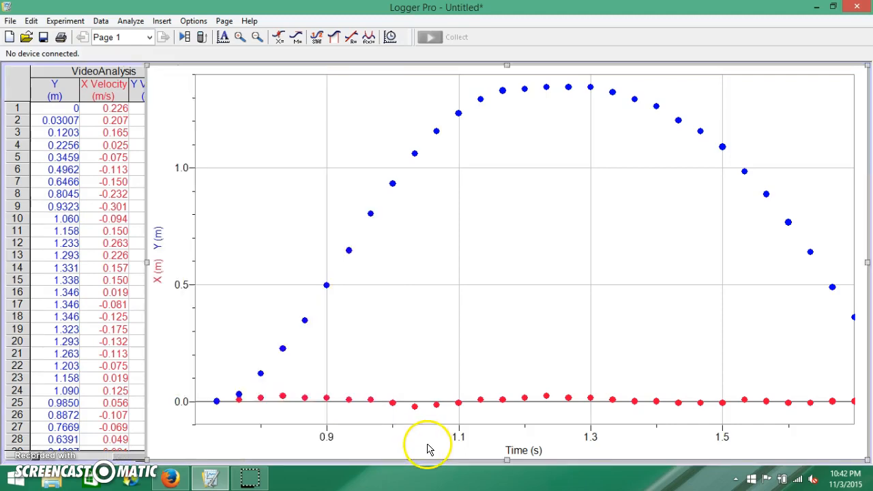
pyautogui.click(164, 249)
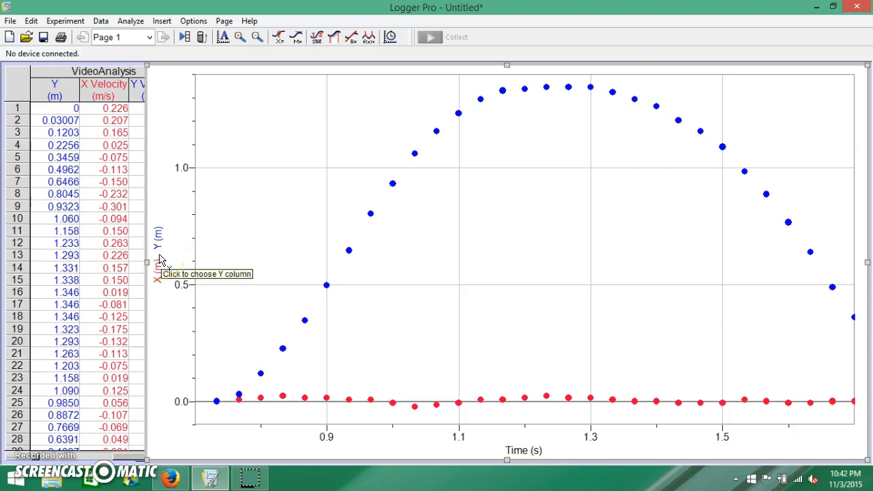
pyautogui.click(161, 265)
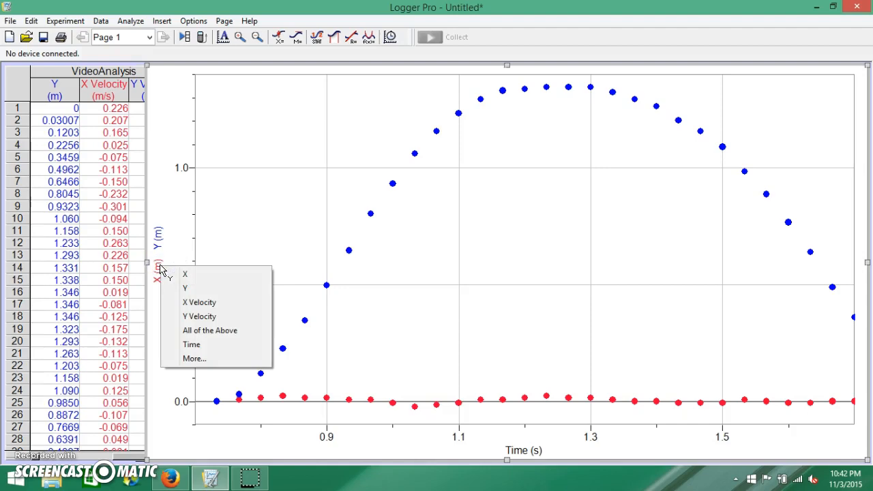
pyautogui.click(180, 361)
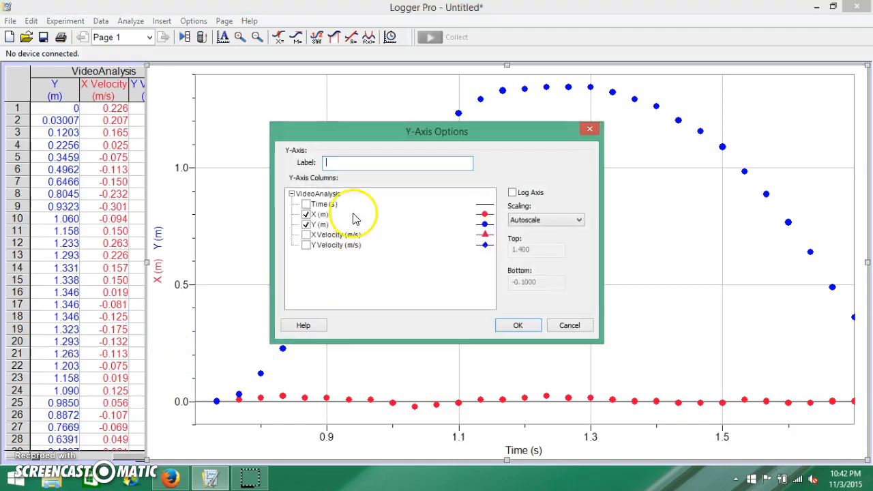
pyautogui.click(306, 216)
pyautogui.click(306, 225)
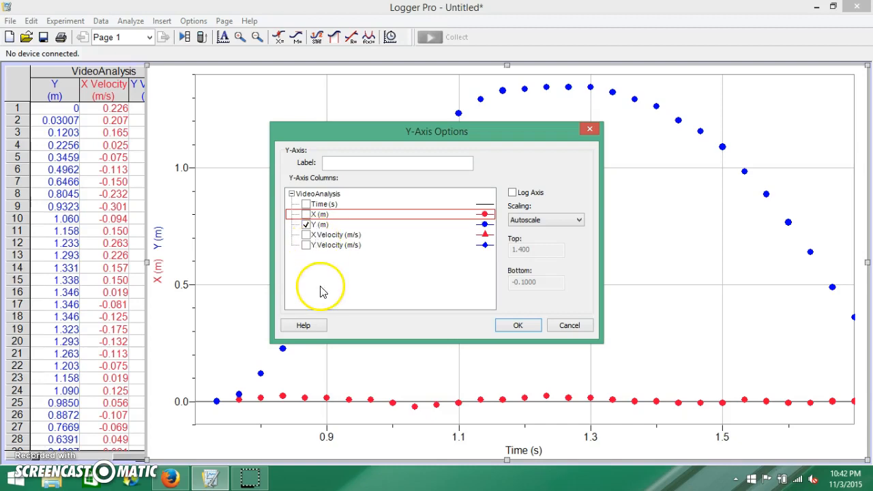
pyautogui.click(516, 324)
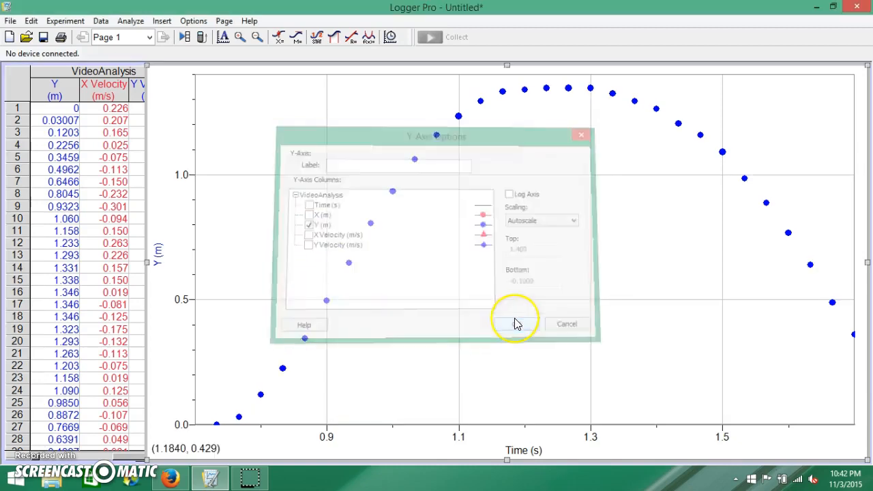
pyautogui.click(157, 255)
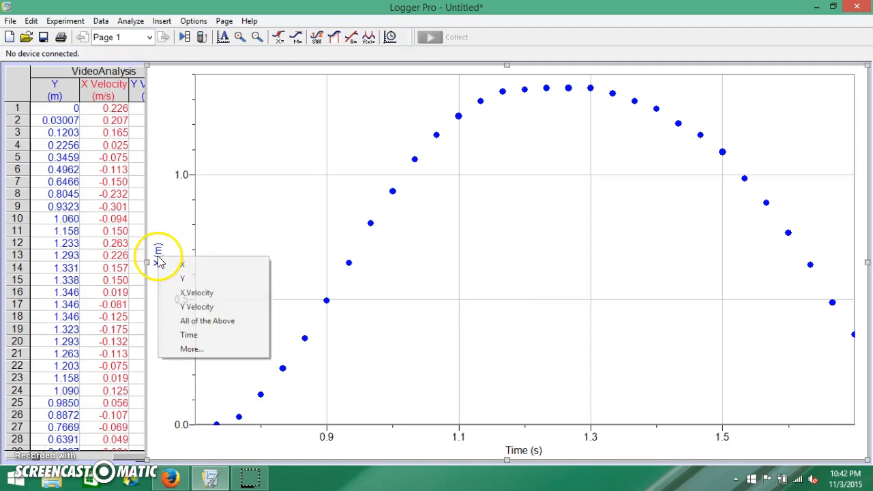
pyautogui.click(206, 312)
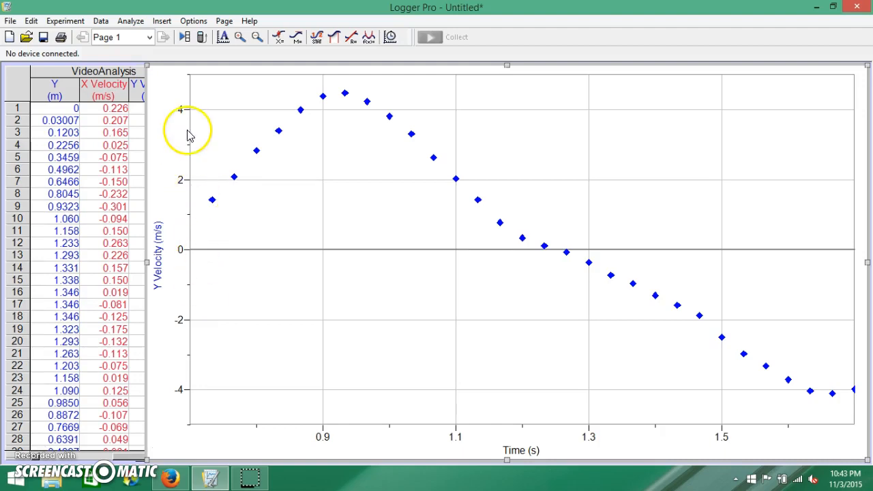
# Step: Add a calculated column to the VideoAnalysis data set with the expression derivative("Y Velocity")
pyautogui.click(102, 21)
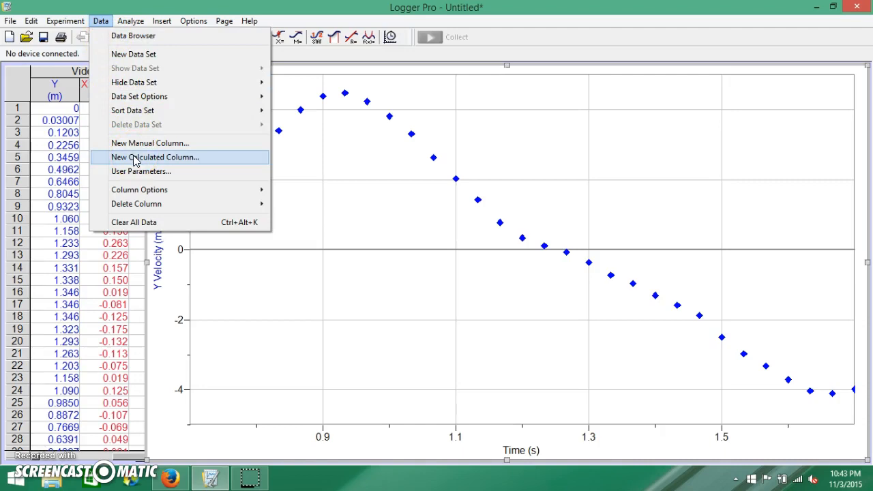
pyautogui.click(134, 158)
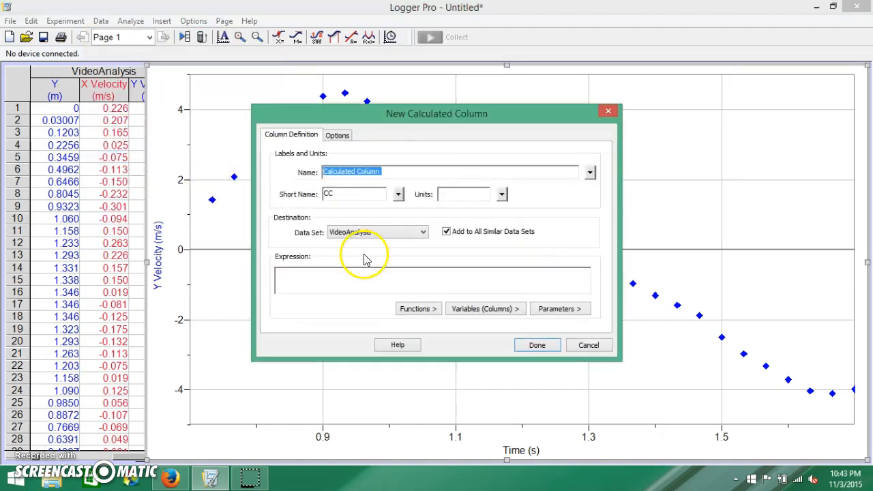
pyautogui.click(432, 312)
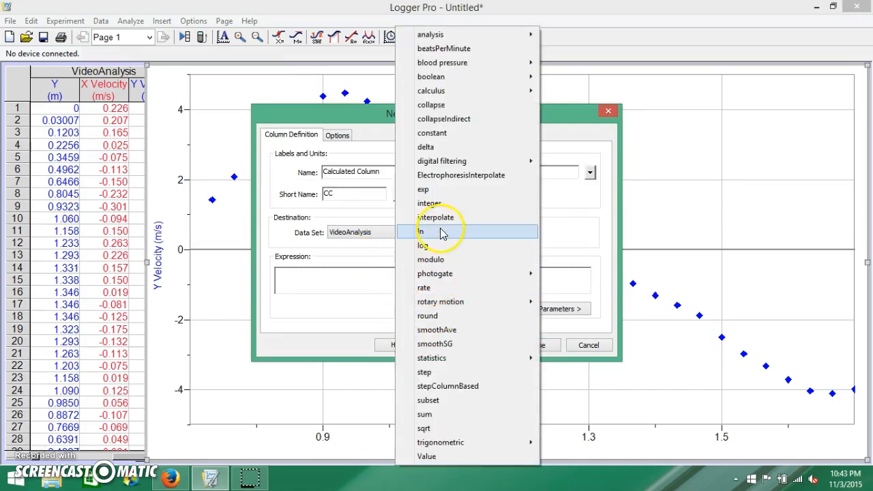
pyautogui.moveTo(446, 167)
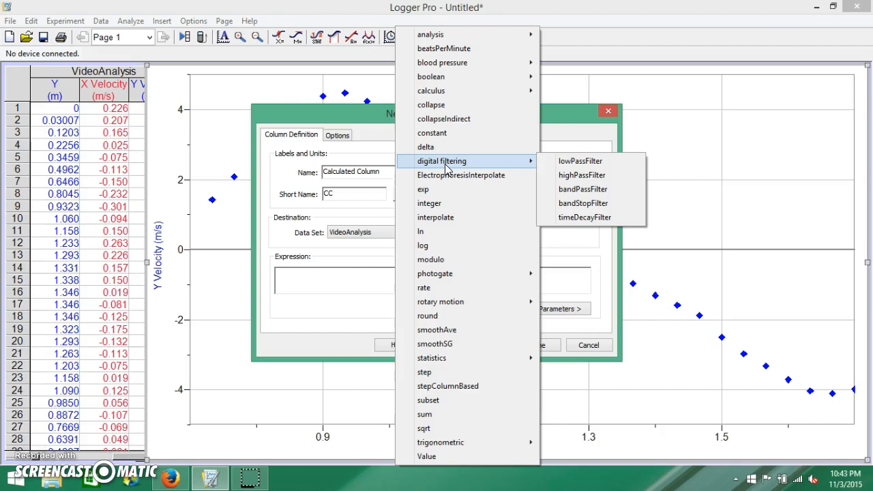
pyautogui.click(458, 94)
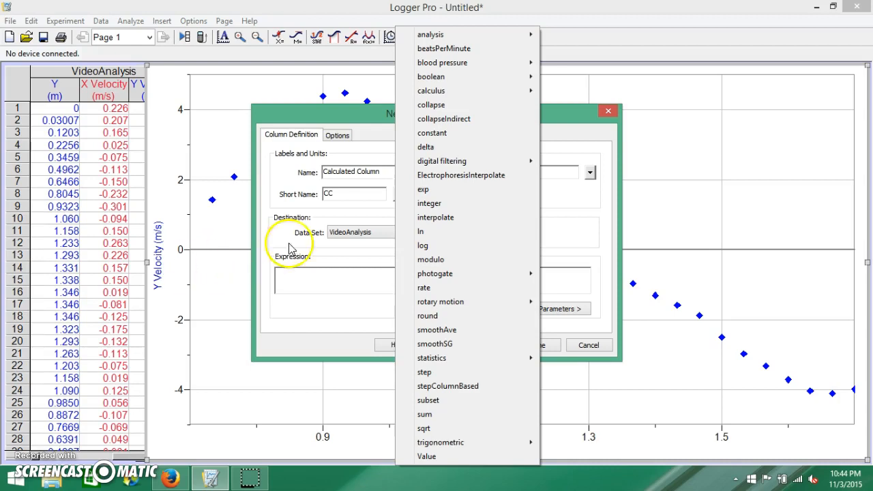
pyautogui.moveTo(467, 91)
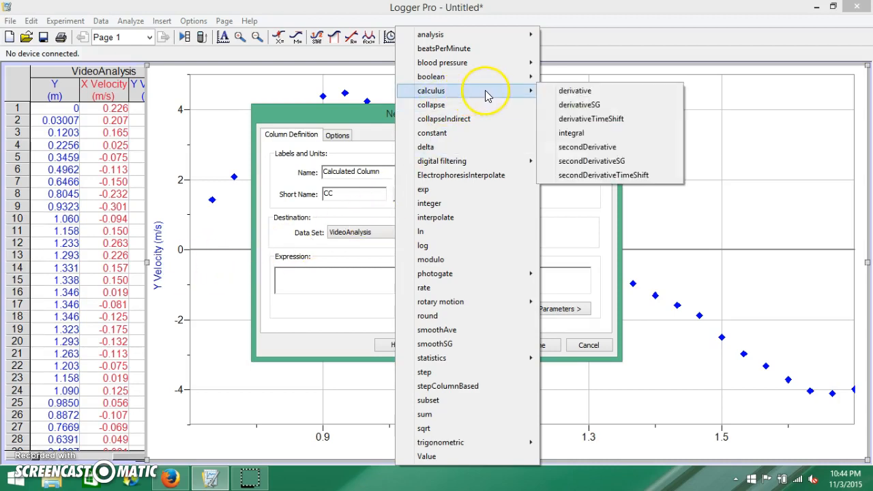
pyautogui.click(574, 92)
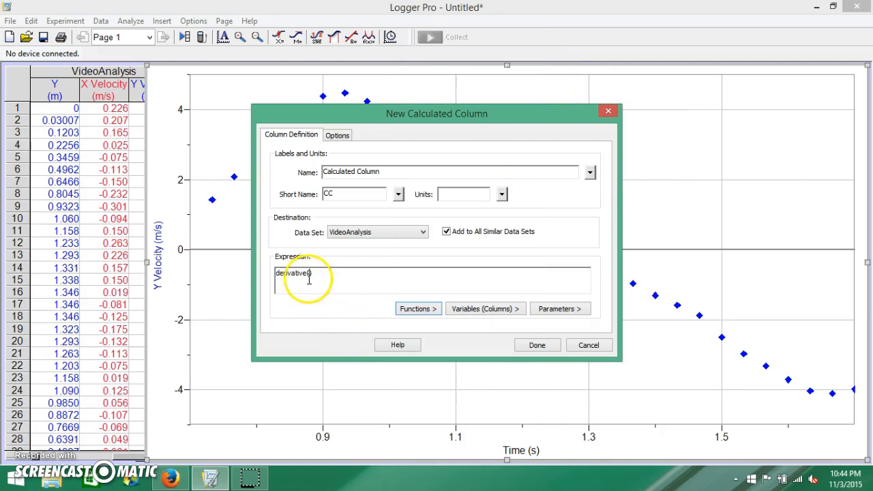
pyautogui.click(479, 312)
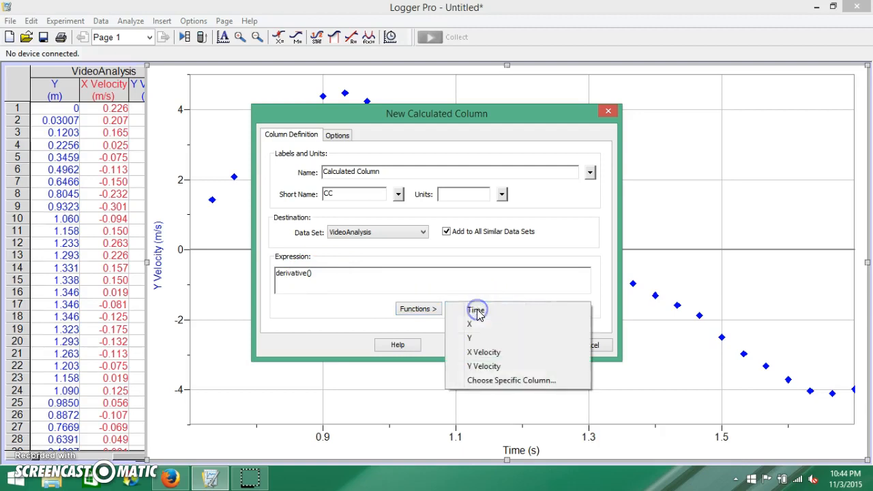
pyautogui.click(492, 367)
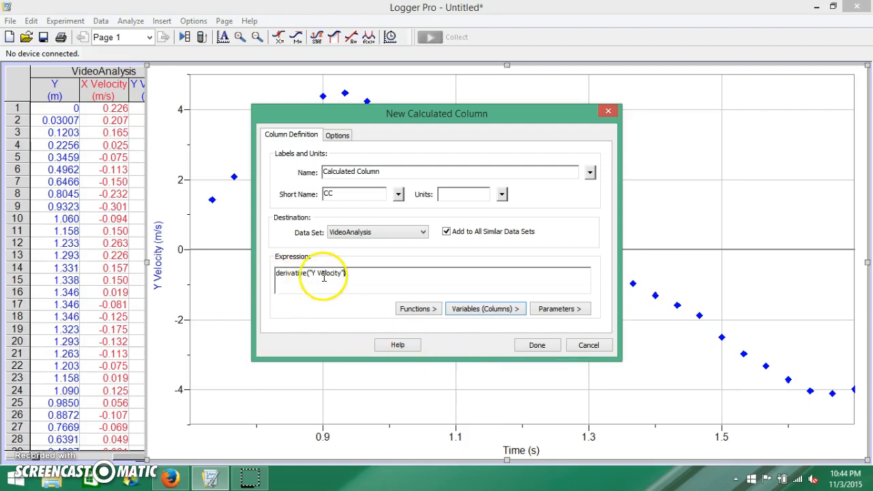
pyautogui.click(538, 345)
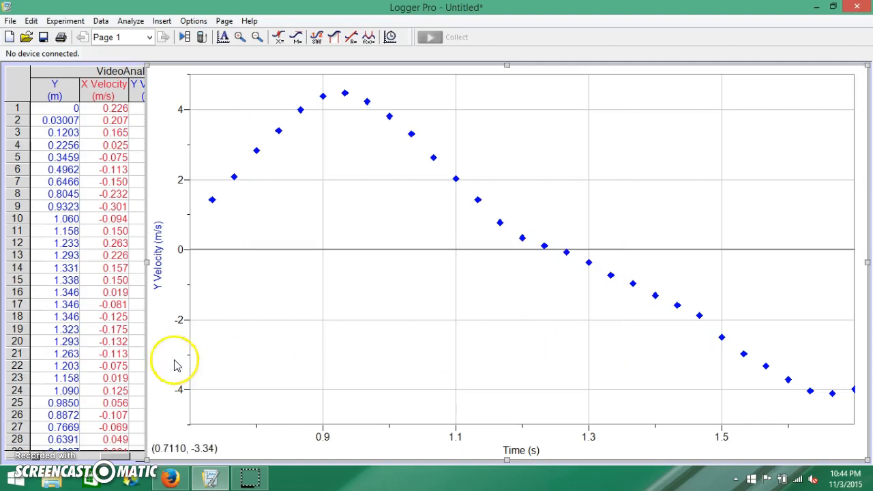
# Step: Check the calculated column's values in the data table and plot Calculated Column on the graph's vertical axis
pyautogui.click(13, 87)
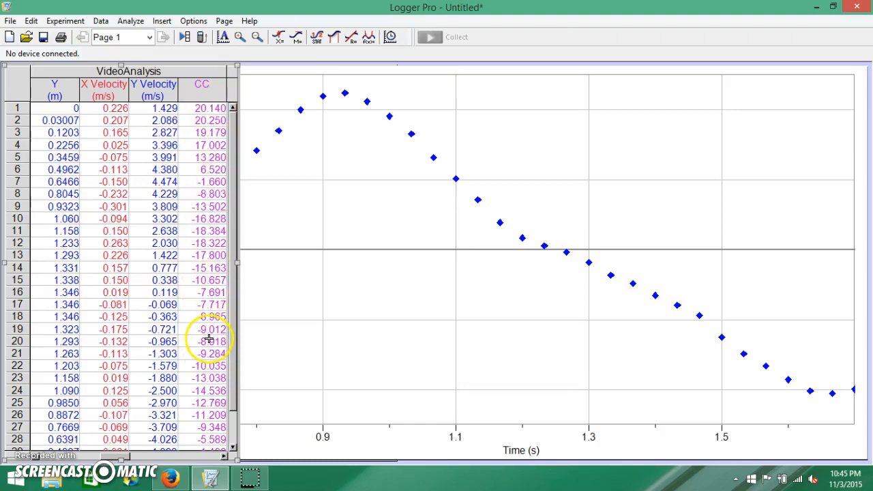
pyautogui.click(375, 450)
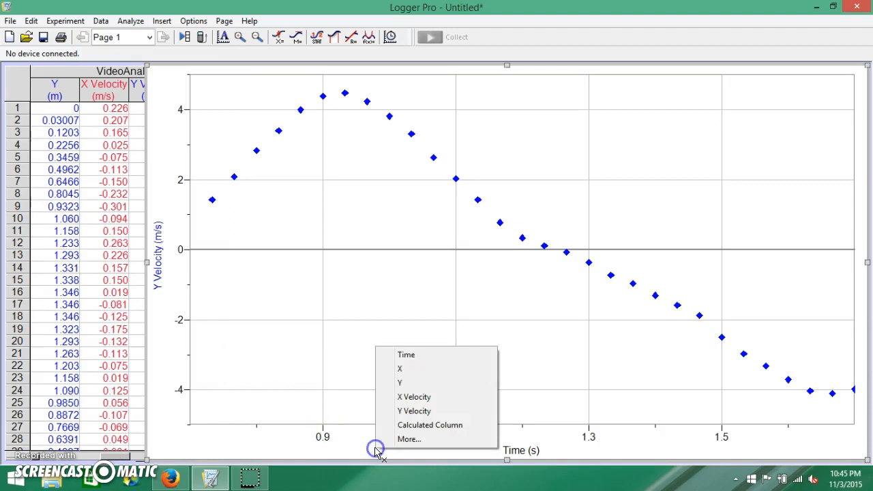
pyautogui.click(159, 274)
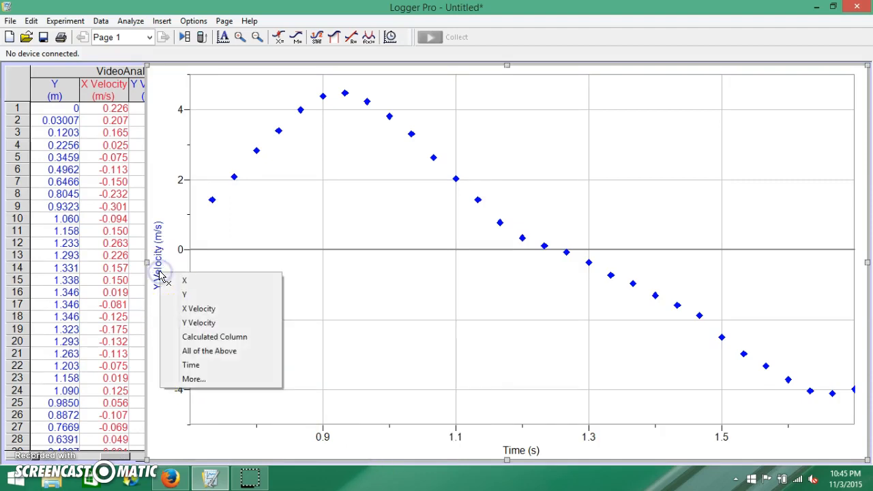
pyautogui.click(228, 337)
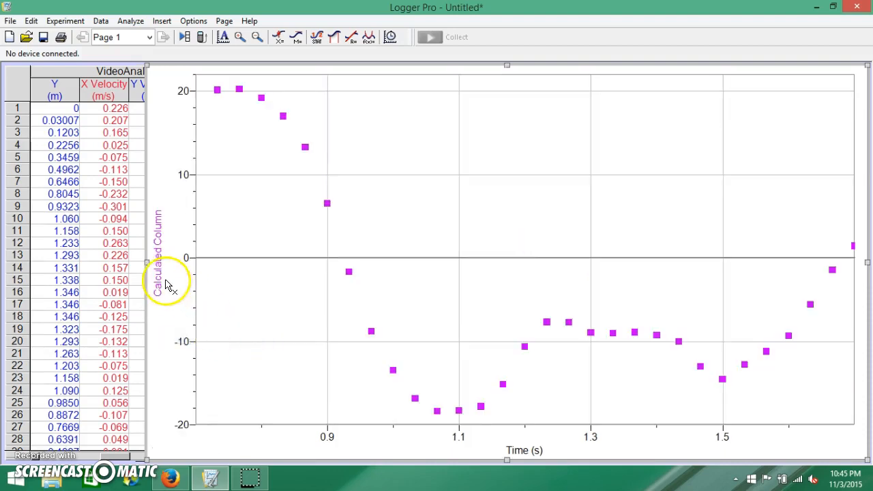
# Step: Switch the graph's vertical axis to Y Velocity for comparison and return it to Calculated Column
pyautogui.click(159, 280)
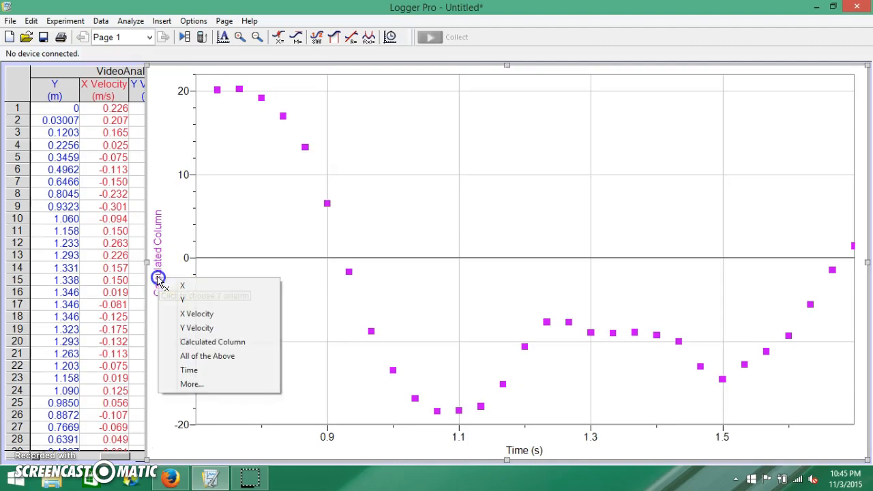
pyautogui.click(213, 329)
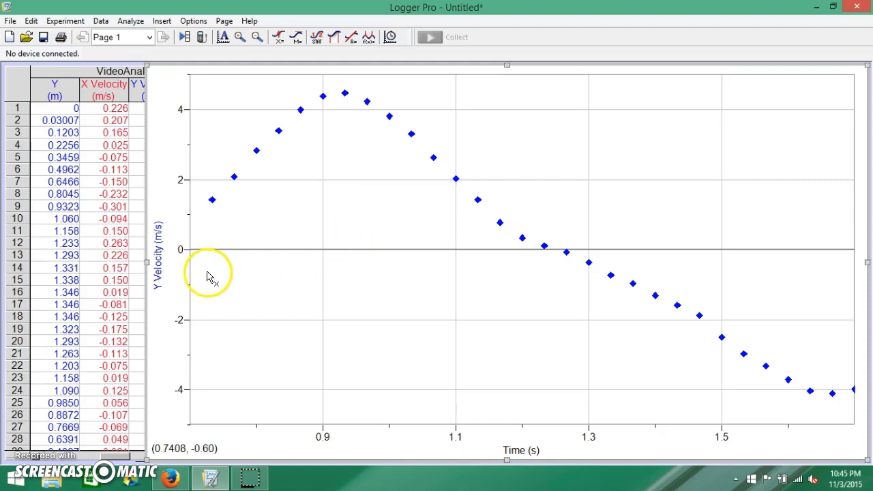
pyautogui.click(164, 270)
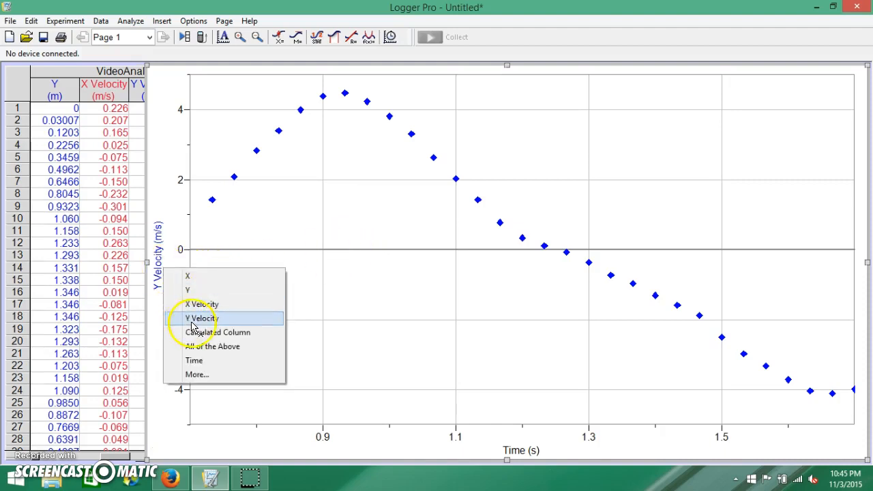
pyautogui.click(218, 332)
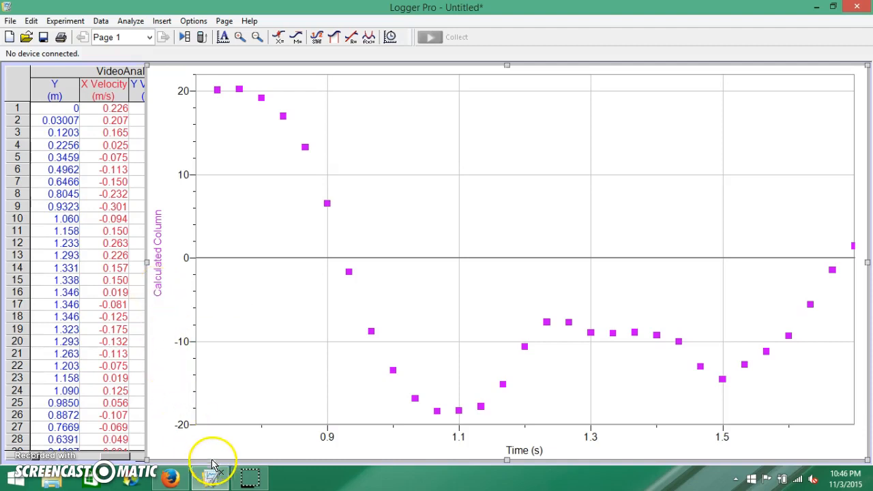
# Step: Move the graph to the back and bring the trampoline movie in front of the data table
pyautogui.moveTo(210, 480)
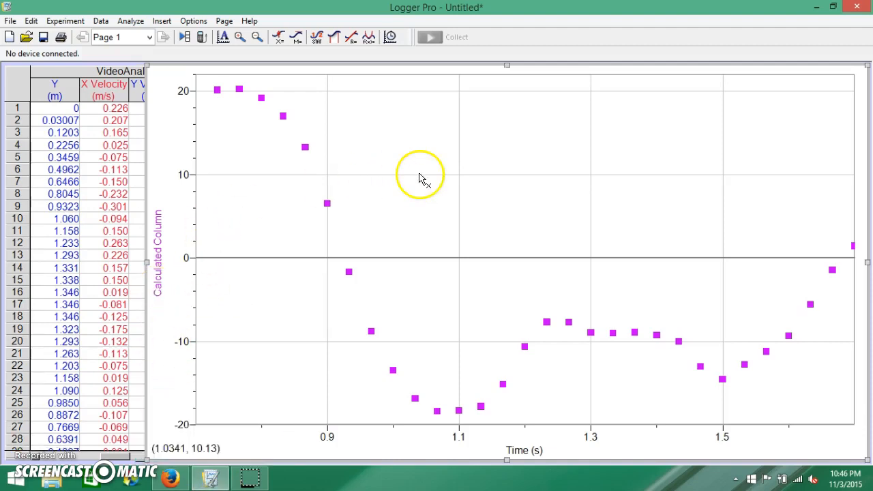
pyautogui.rightClick(406, 151)
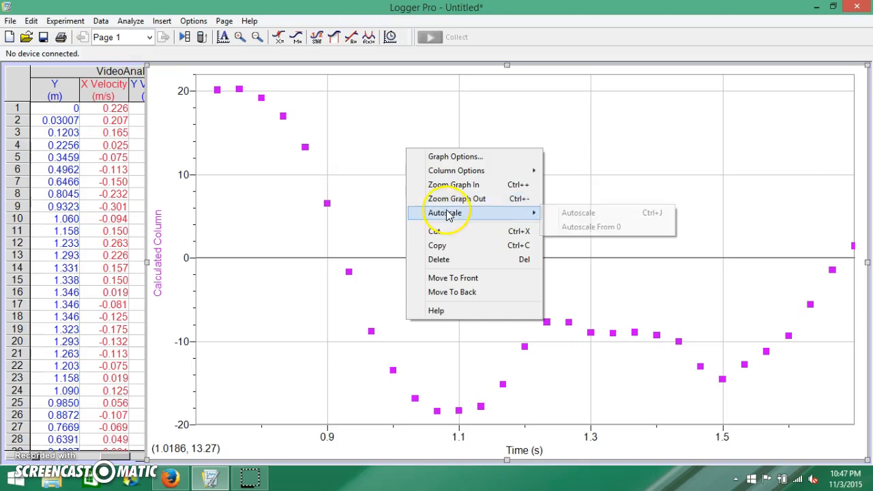
pyautogui.click(466, 291)
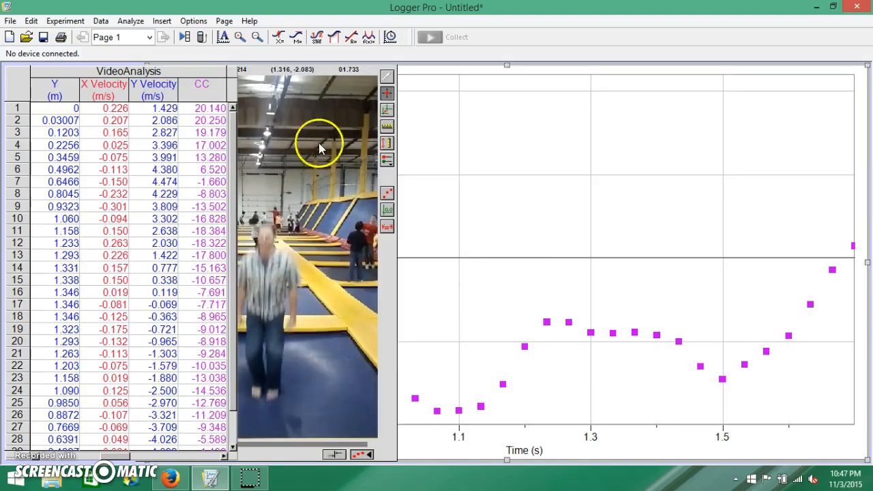
pyautogui.rightClick(369, 69)
pyautogui.click(369, 69)
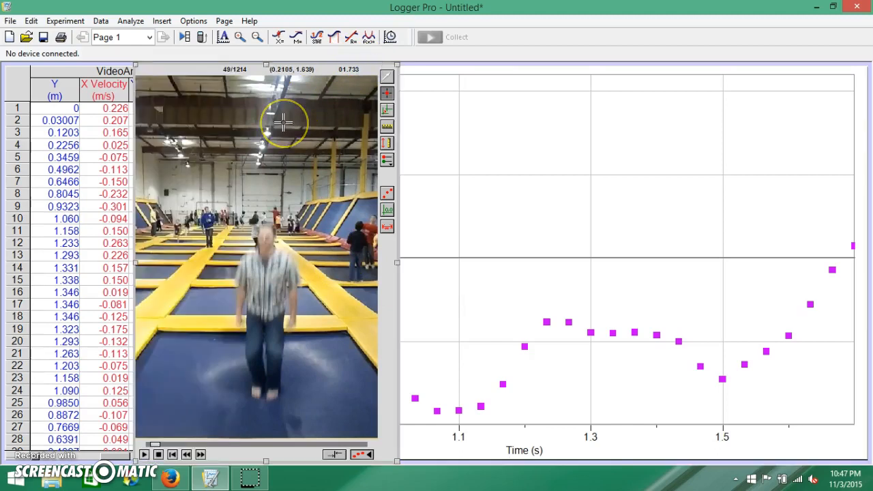